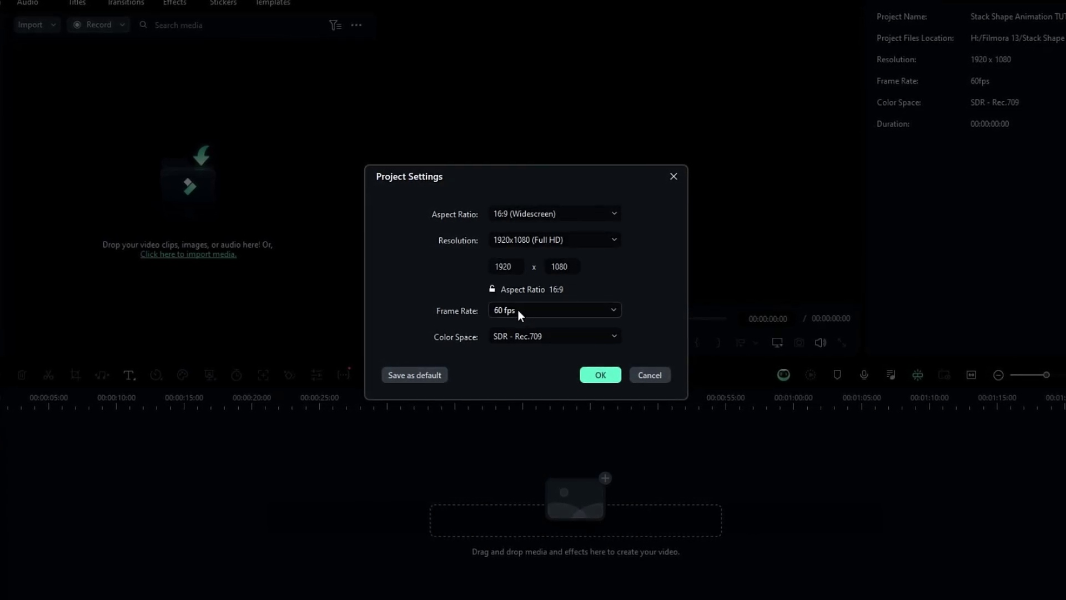
Accept the 1920x1080, 60 fps project settings and draw a roughly square rectangle shape in the preview.
click(592, 373)
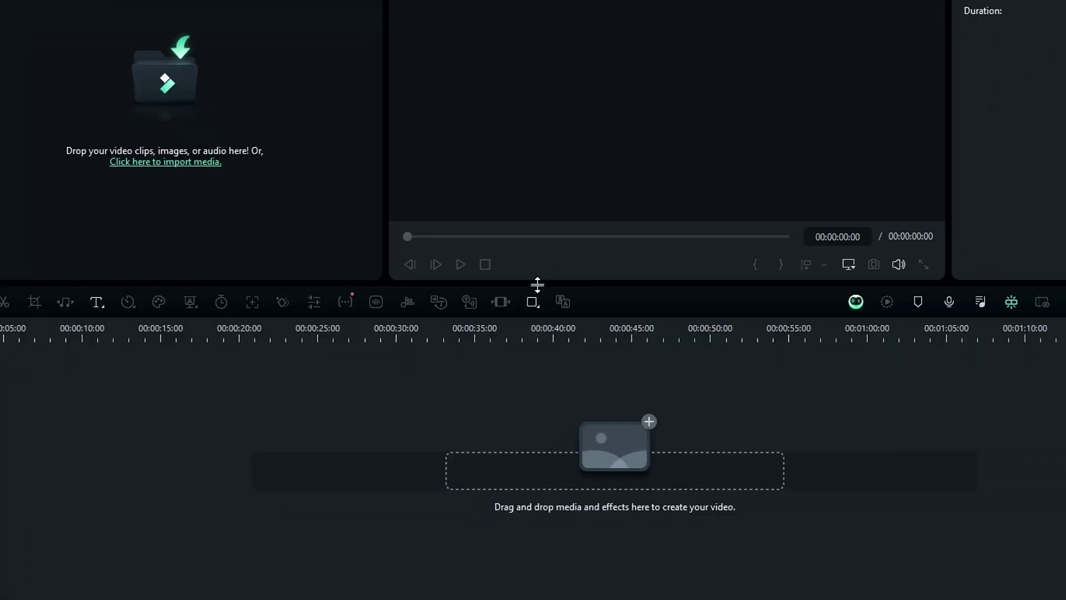
click(535, 304)
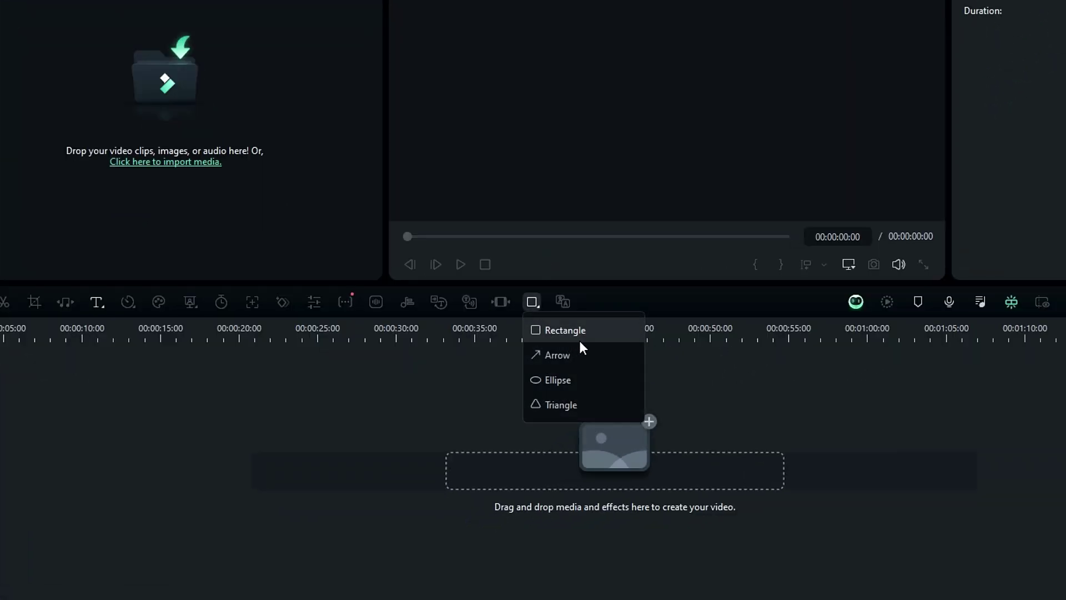
click(592, 330)
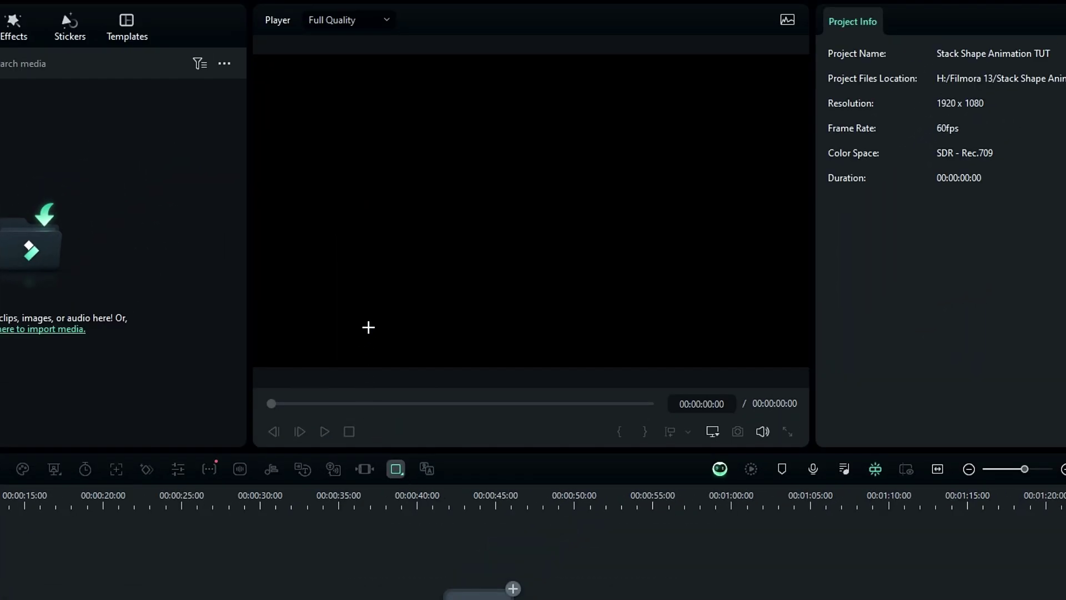
drag(426, 170, 569, 317)
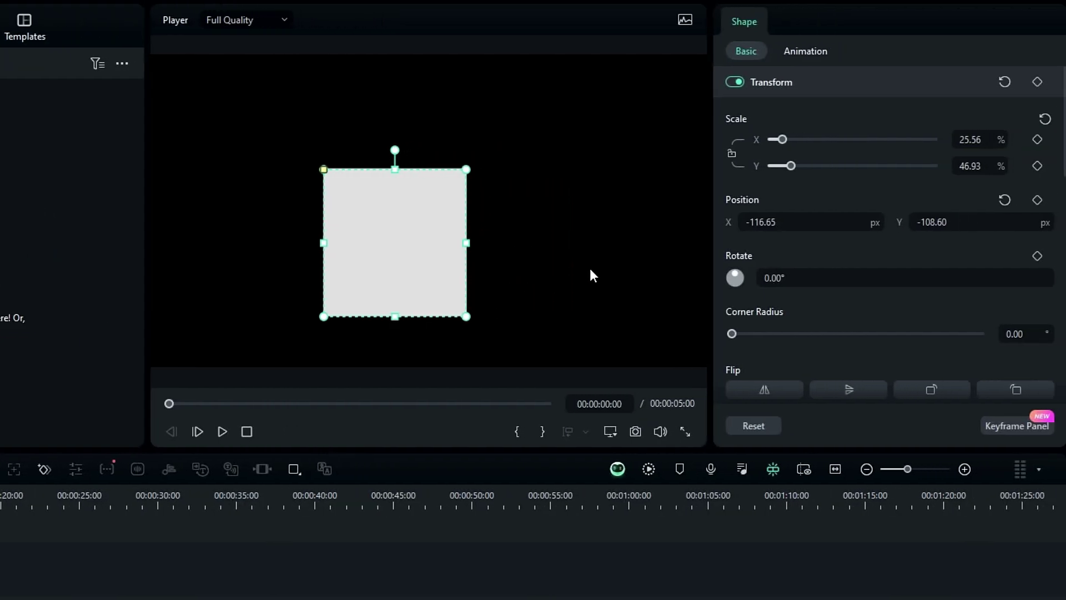
Set the rectangle's scale to 32.78% in X and 54.63% in Y with locked proportions, and reset its position.
click(969, 140)
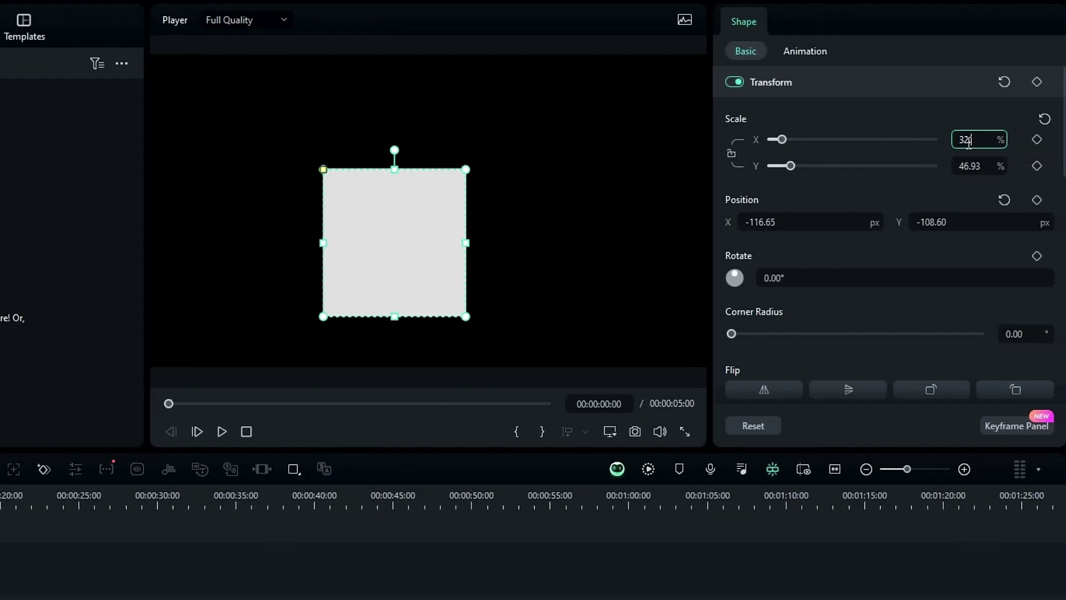
text(32.78)
key(Return)
double_click(989, 166)
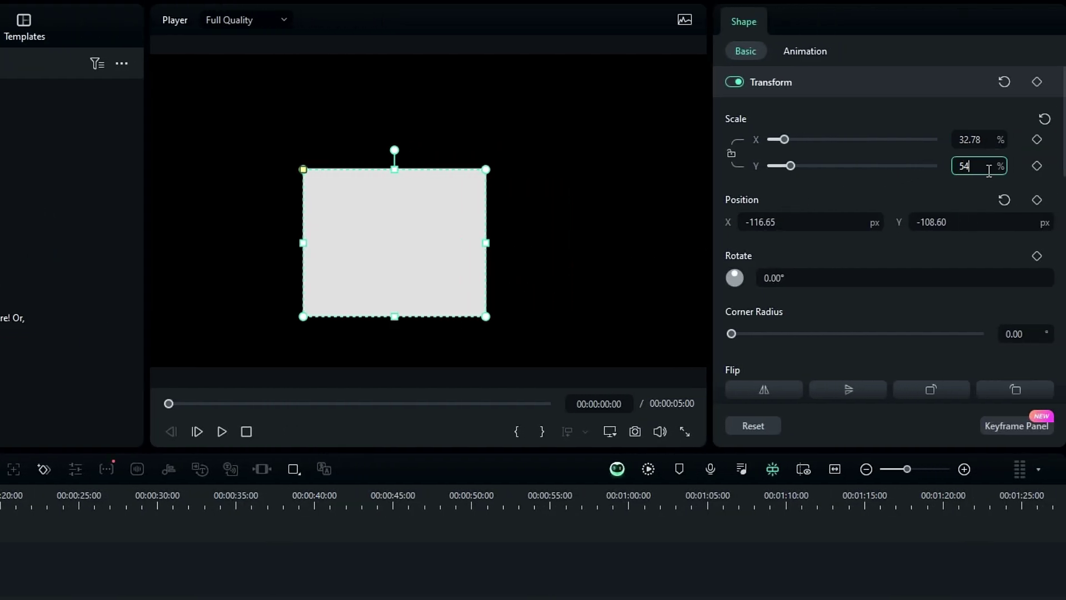
key(Return)
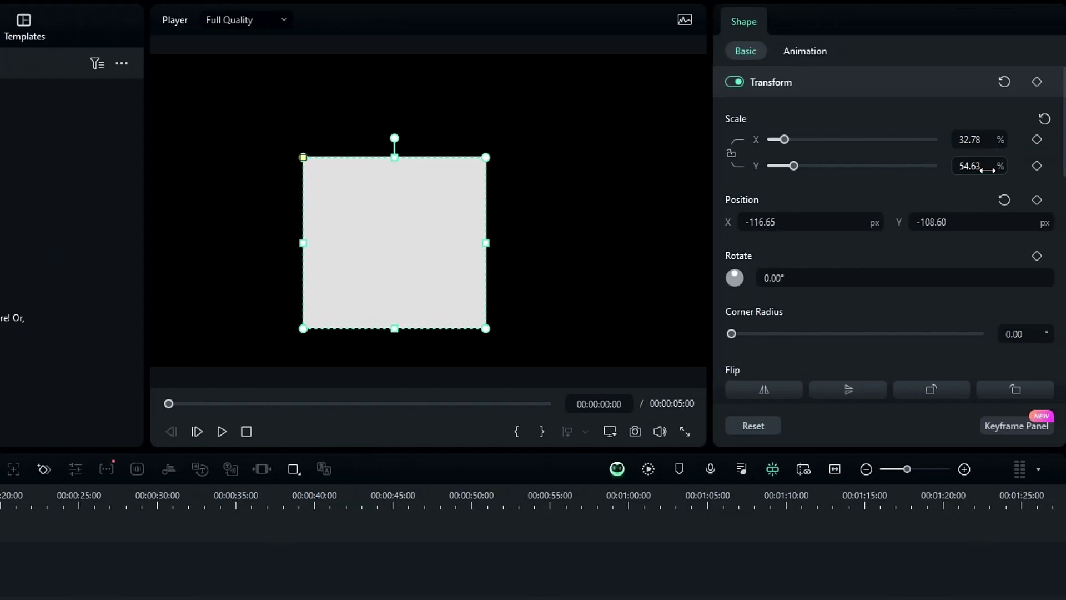
click(733, 150)
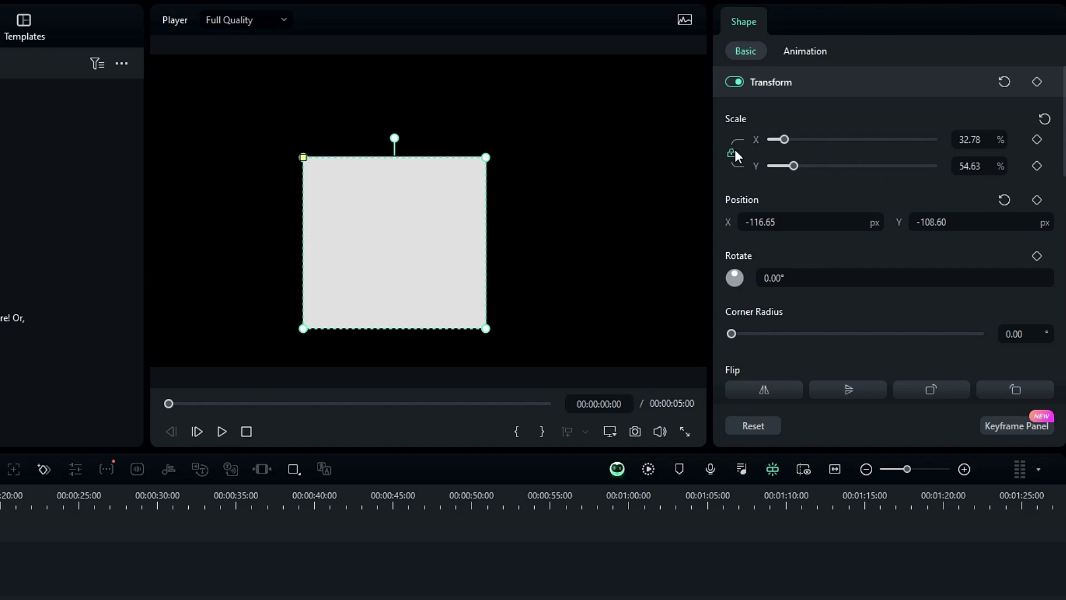
click(1000, 200)
Round the rectangle's corners with a radius of 8 and turn off its border.
double_click(1019, 335)
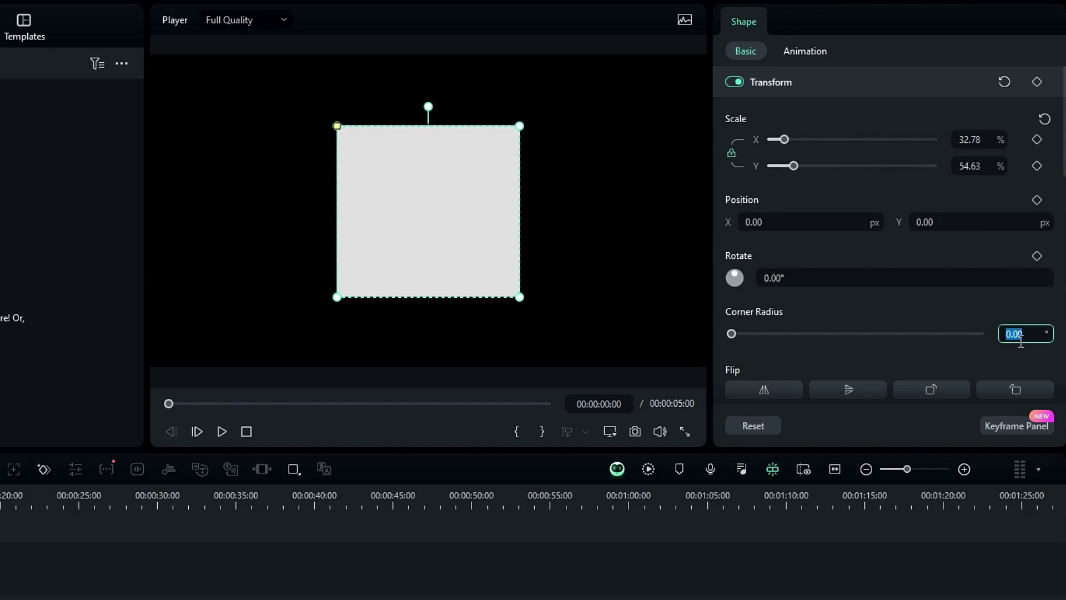
key(Return)
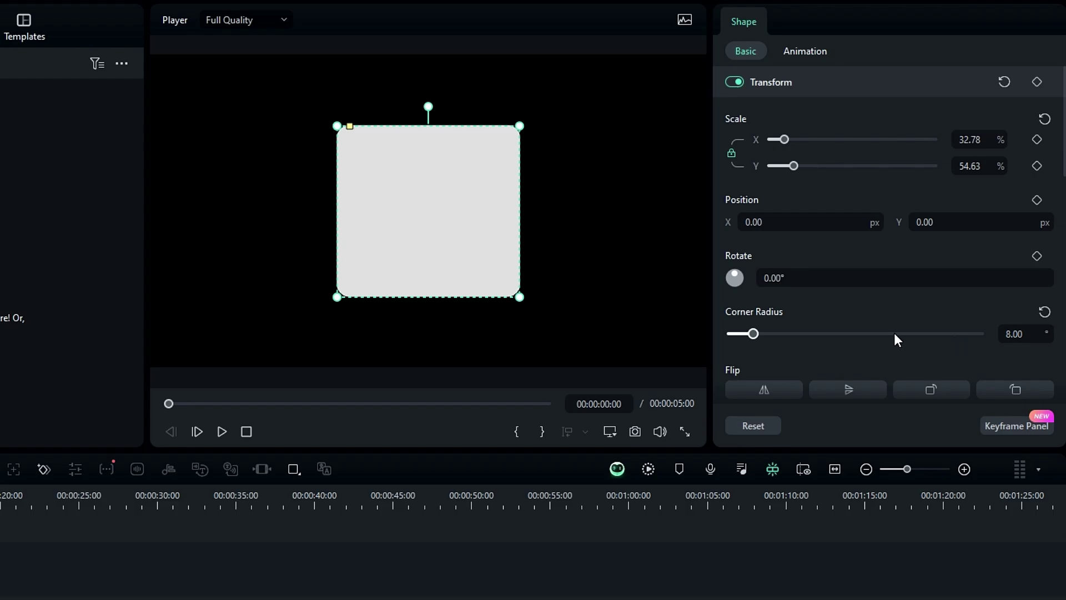
scroll(894, 332, down, 5)
click(735, 314)
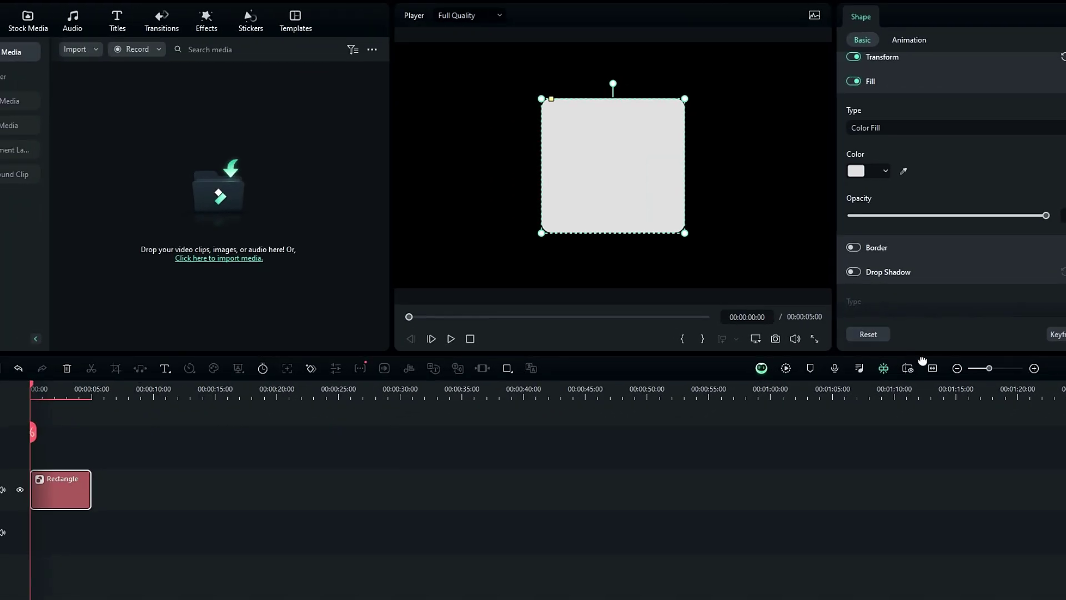
Extend the rectangle clip to a duration of 10 seconds and fit it to the timeline.
click(834, 468)
drag(332, 503, 153, 505)
drag(426, 486, 825, 487)
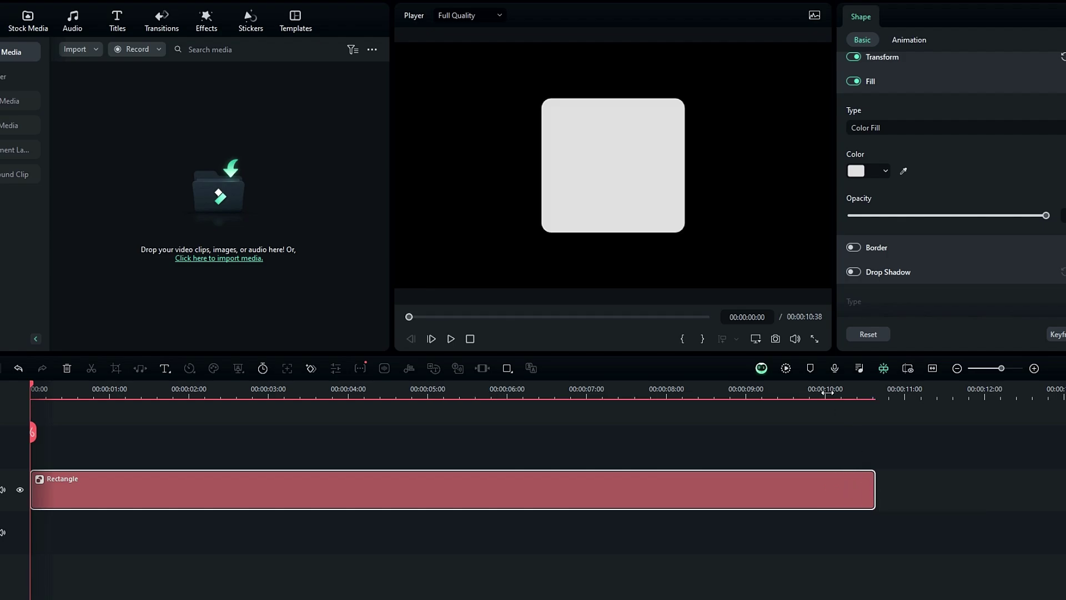
click(827, 434)
click(932, 368)
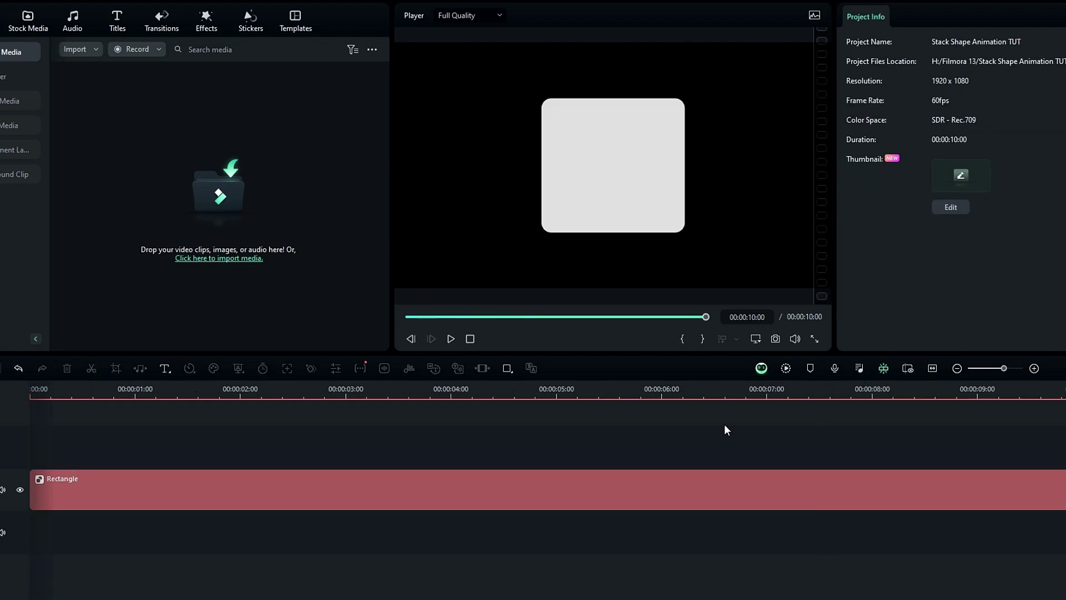
Copy the rectangle clip and paste it three times at the timeline start, each on its own track.
click(407, 495)
drag(389, 389, 346, 405)
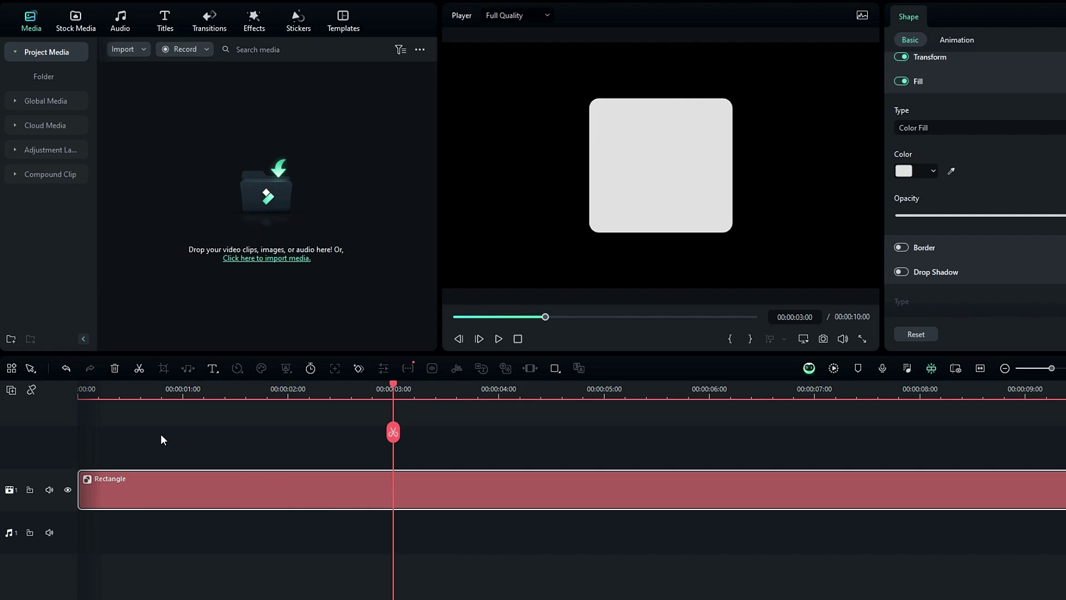
drag(119, 385, 21, 399)
key(ctrl+v)
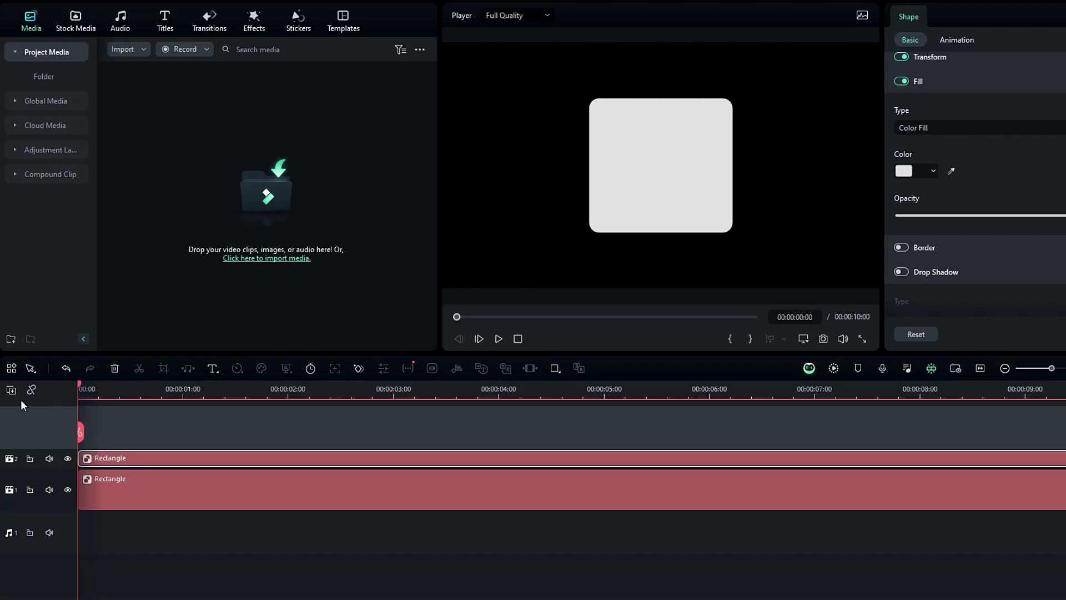
key(ctrl+v)
drag(111, 388, 57, 395)
key(ctrl+v)
Increase the height of the timeline tracks.
right_click(21, 392)
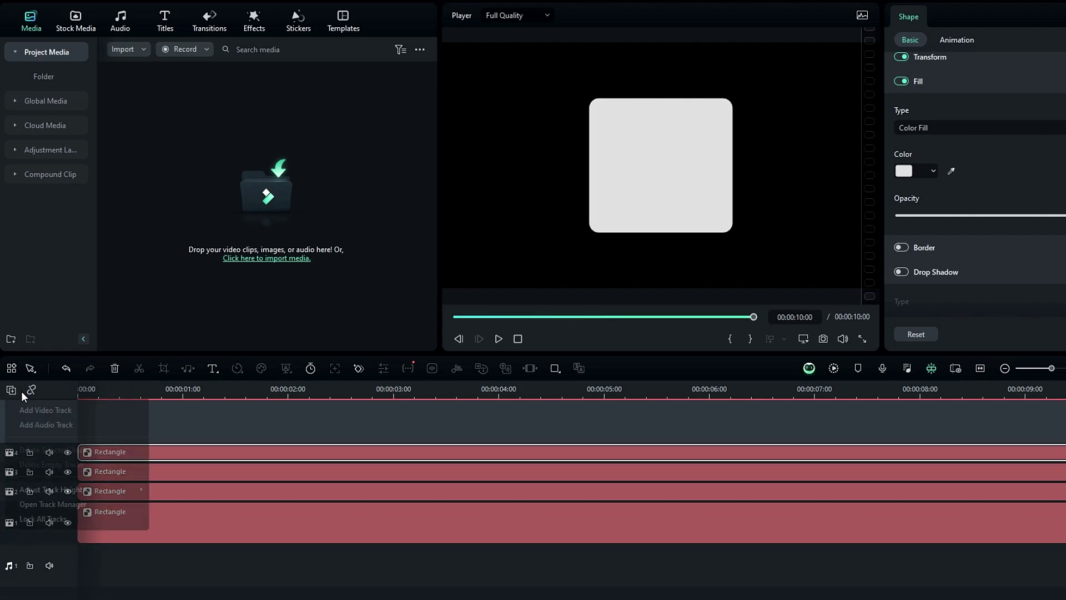
mouse_move(93, 484)
click(190, 504)
Change the fill color of the topmost rectangle clip to orange.
drag(272, 395, 251, 395)
scroll(215, 458, down, 1)
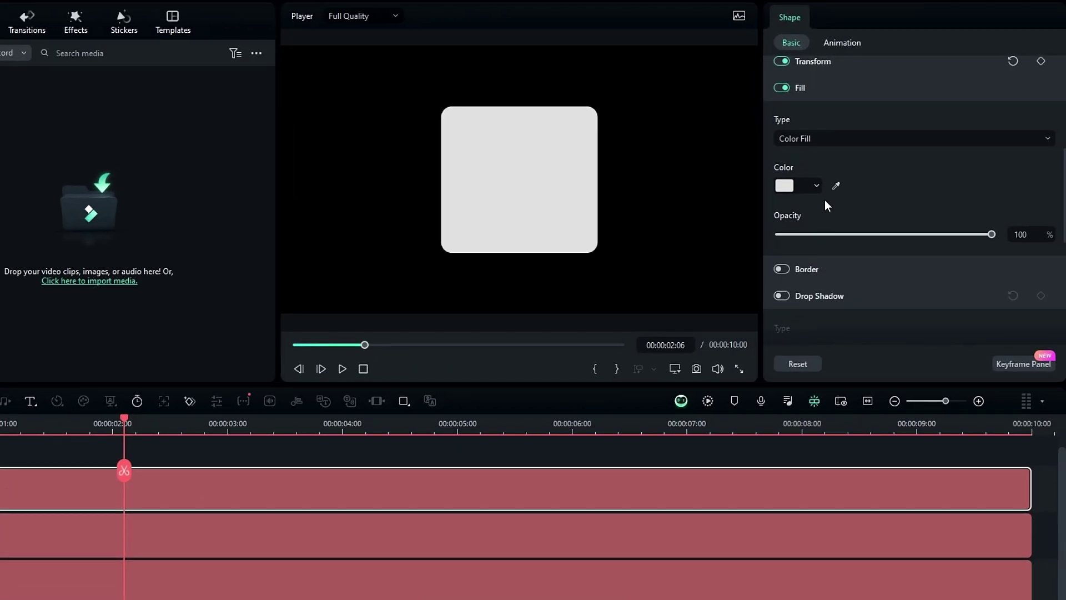
click(816, 185)
click(826, 300)
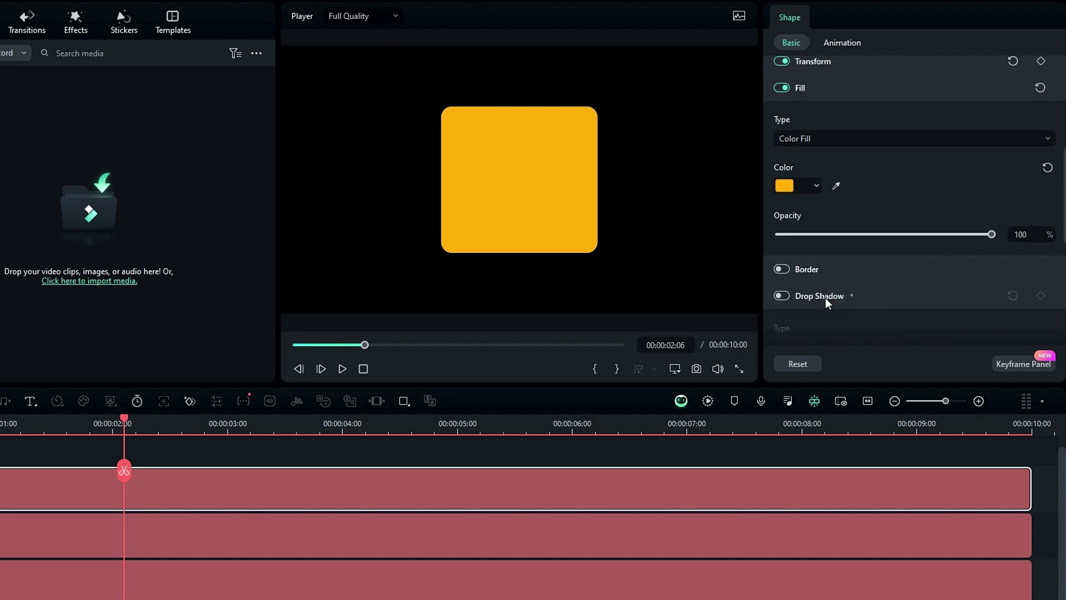
Hide the topmost track and fill the rectangle on the track below it with mint green.
click(19, 449)
click(388, 491)
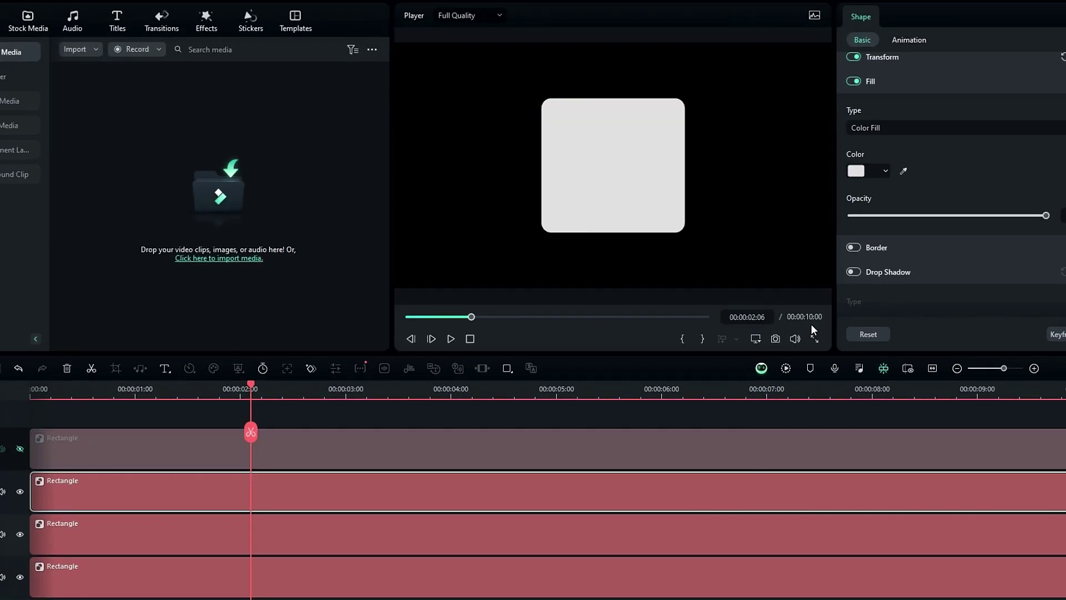
click(869, 170)
click(881, 276)
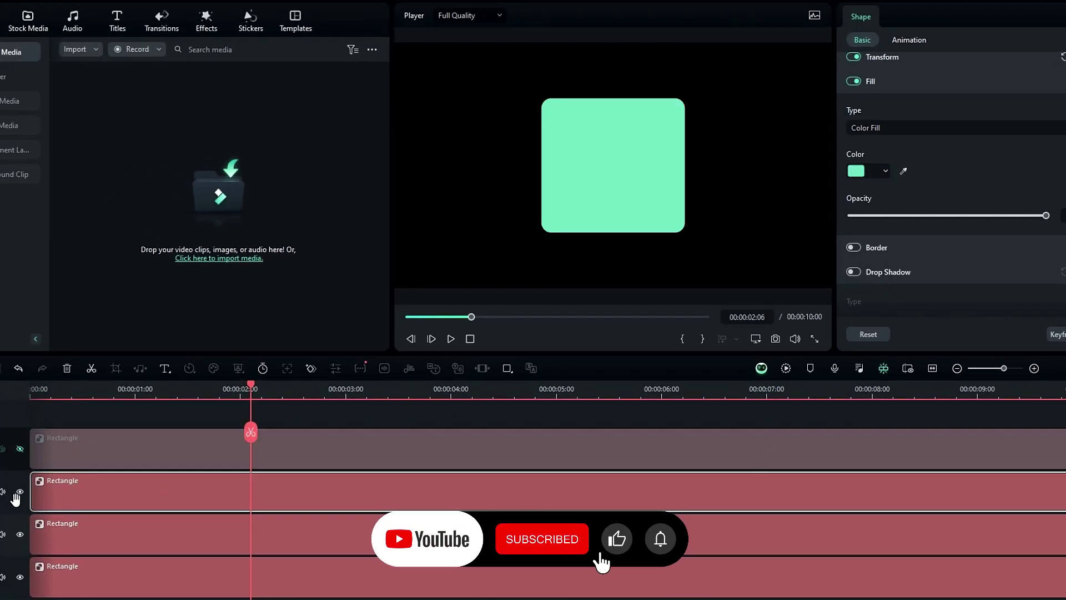
Hide the mint green rectangle's track and fill the rectangle on track 2 with red.
click(20, 491)
click(135, 533)
click(870, 171)
click(942, 276)
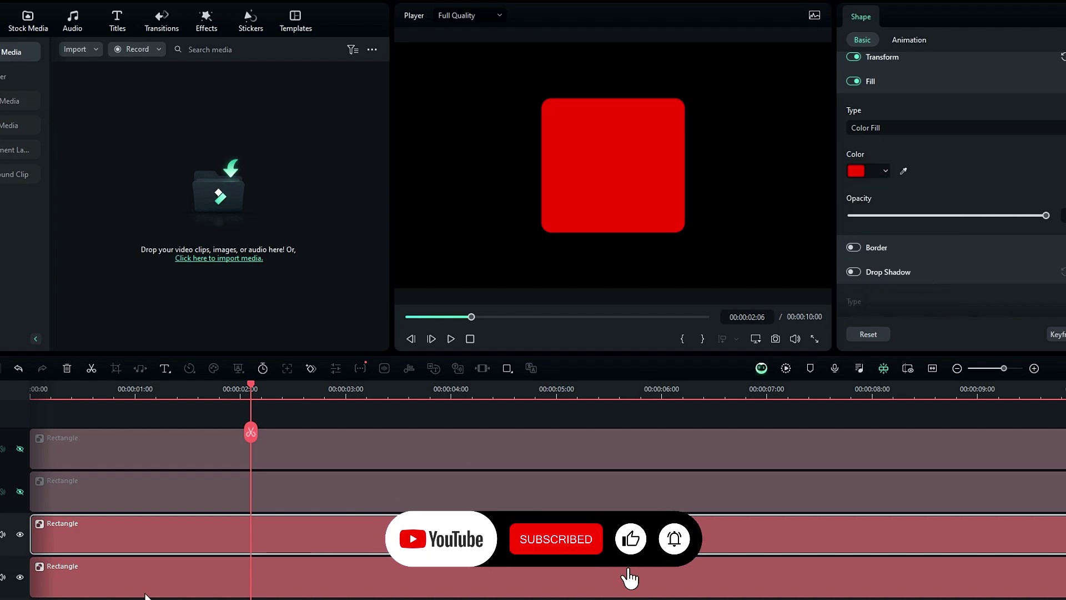
Hide the red rectangle's track and fill the rectangle on the bottom video track with gray.
click(19, 533)
click(115, 569)
click(883, 170)
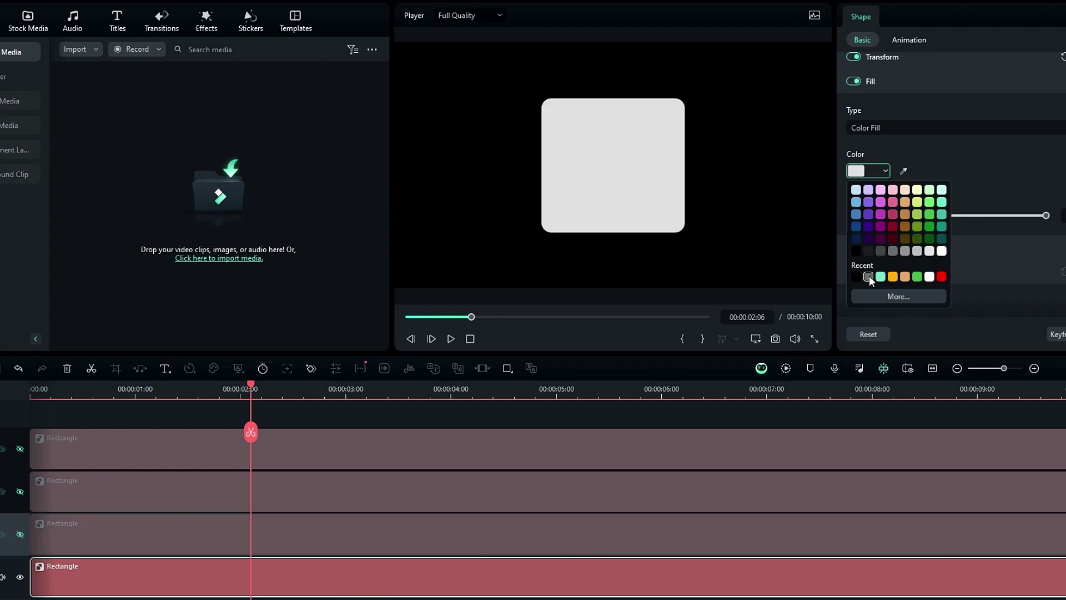
click(869, 276)
Make the three hidden rectangle tracks visible again.
click(19, 534)
click(20, 491)
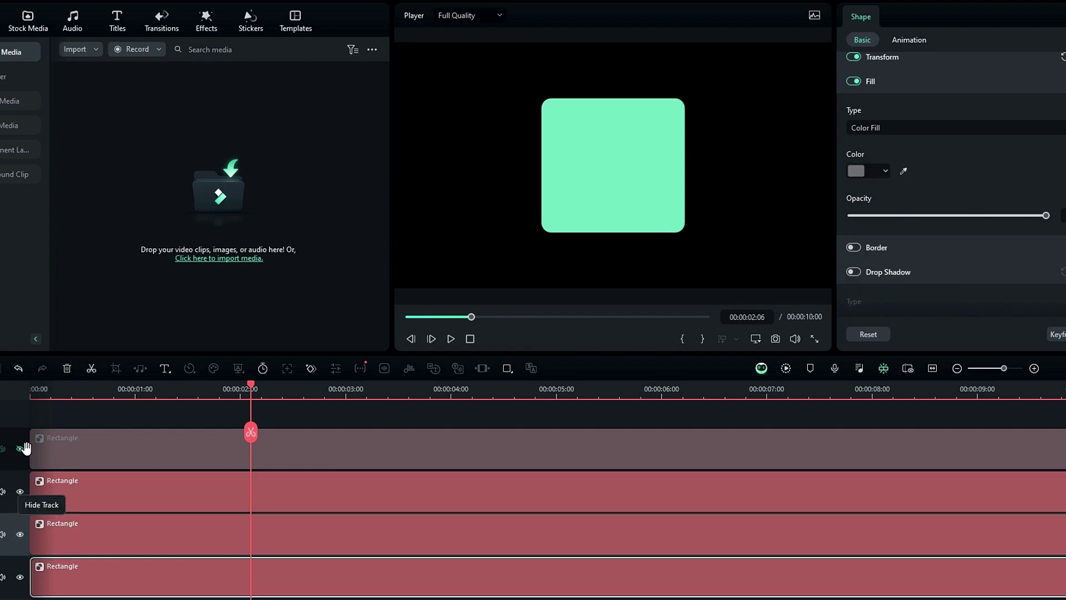
click(20, 448)
click(192, 391)
drag(196, 392, 263, 394)
Turn the orange rectangle clip into a compound clip named Square 1.
click(308, 452)
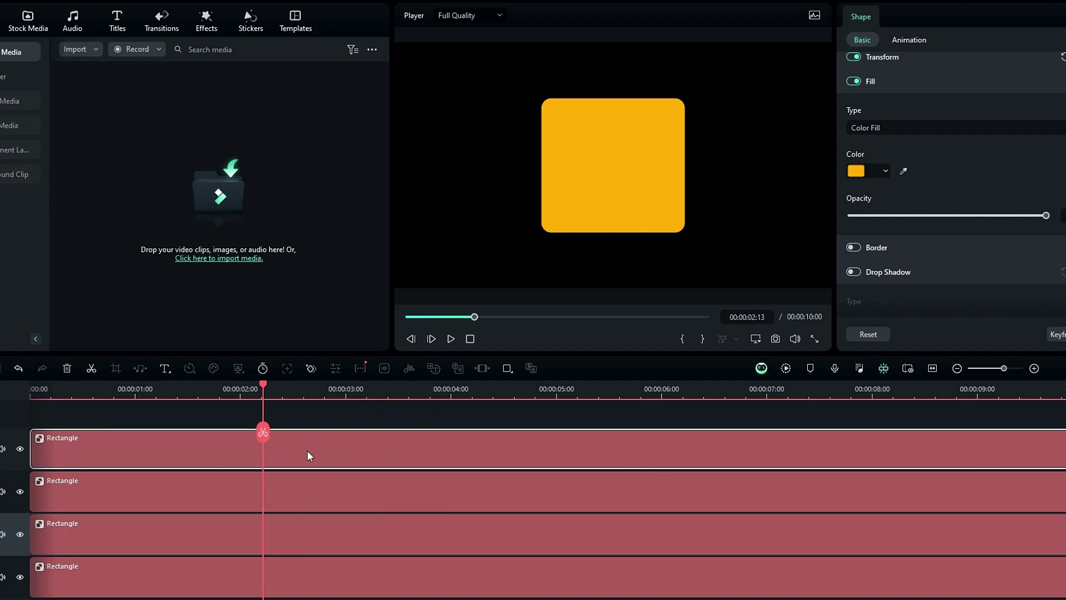
key(alt+g)
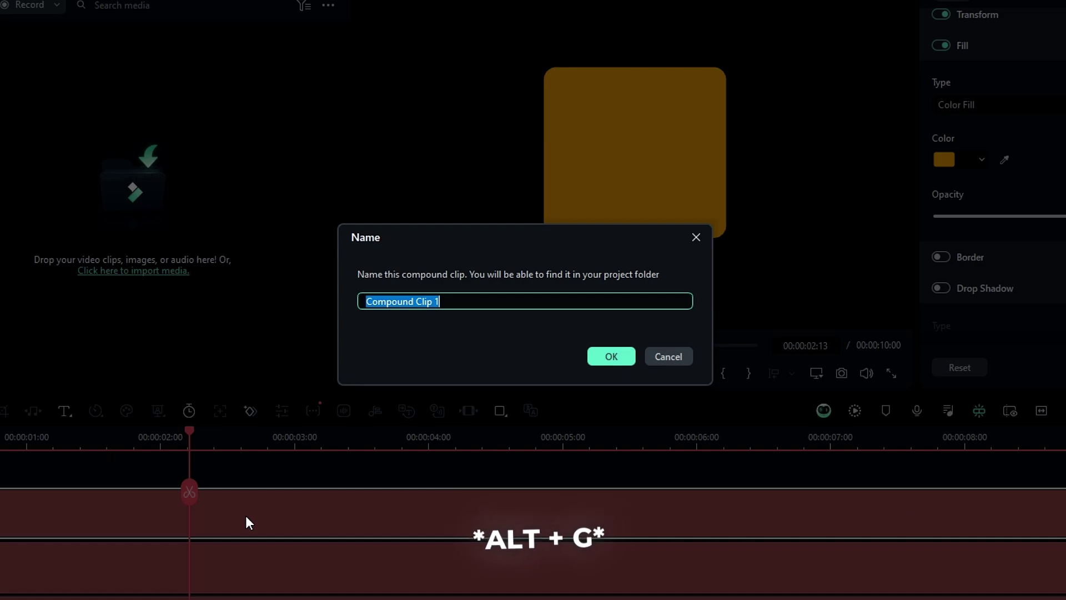
text(Square)
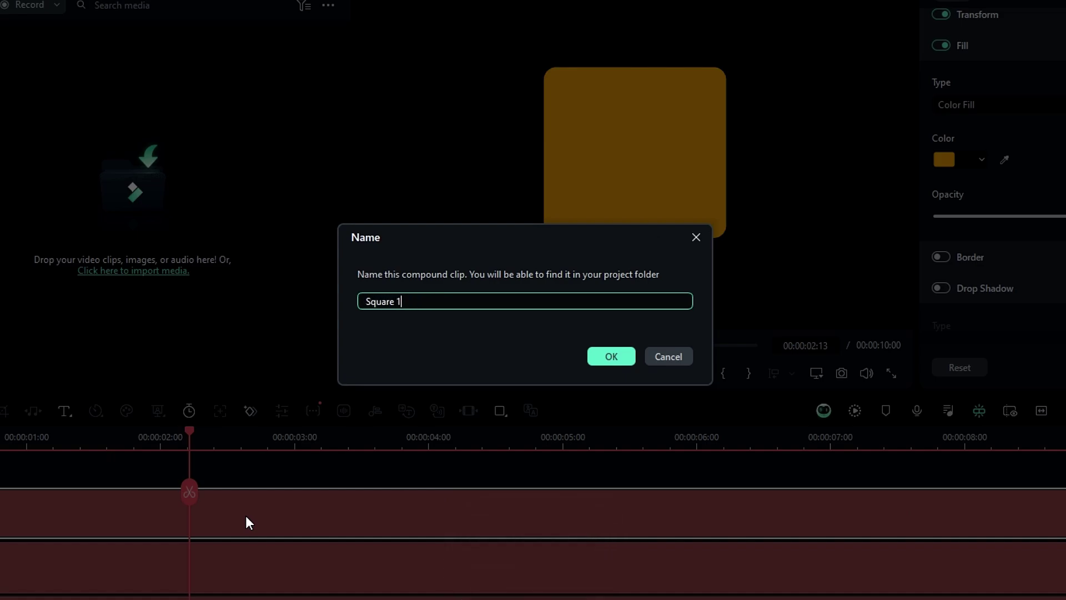
key(Return)
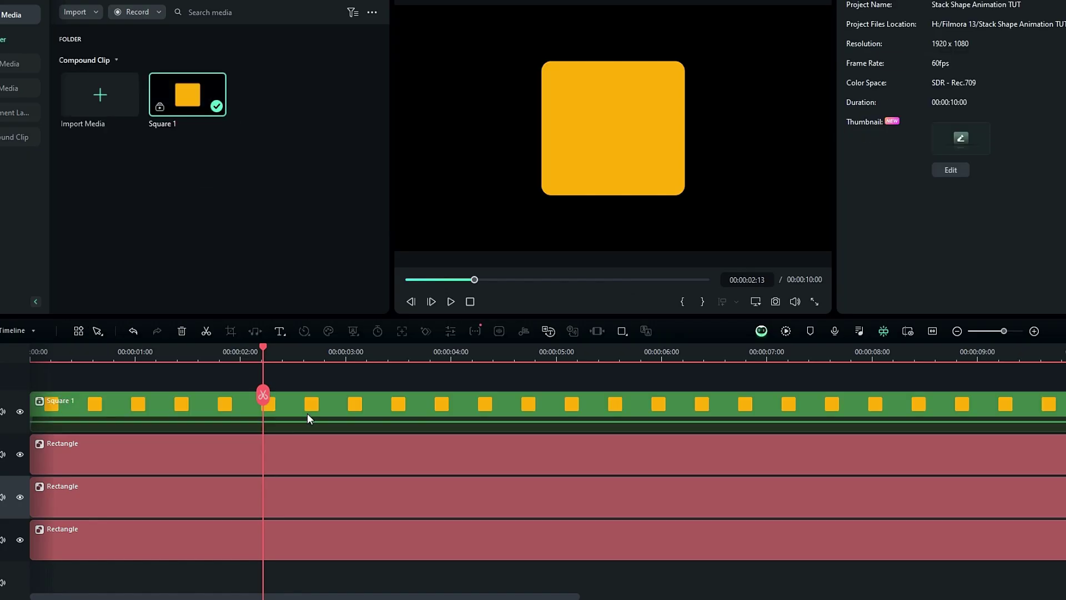
Turn the mint green rectangle clip into a compound clip named Square 2.
click(319, 445)
key(alt+g)
text(Square 2)
key(Return)
Turn the red rectangle clip into a compound clip named Square 3.
click(338, 502)
key(alt+g)
text(Square 3)
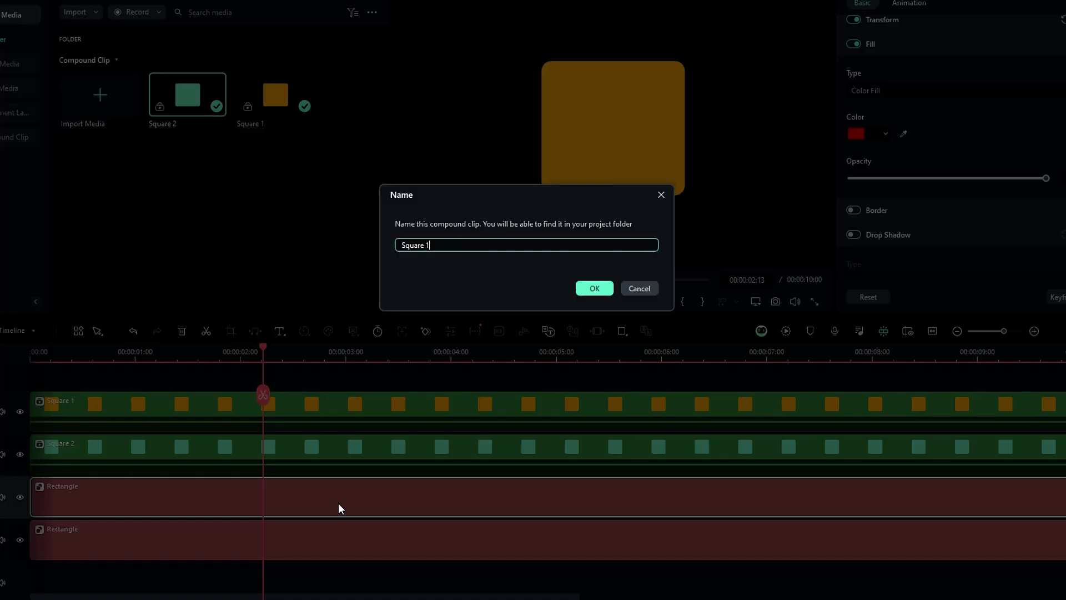
key(Return)
Turn the gray rectangle clip into a compound clip named Square 4.
click(345, 540)
key(alt+g)
text(Square 4)
key(Return)
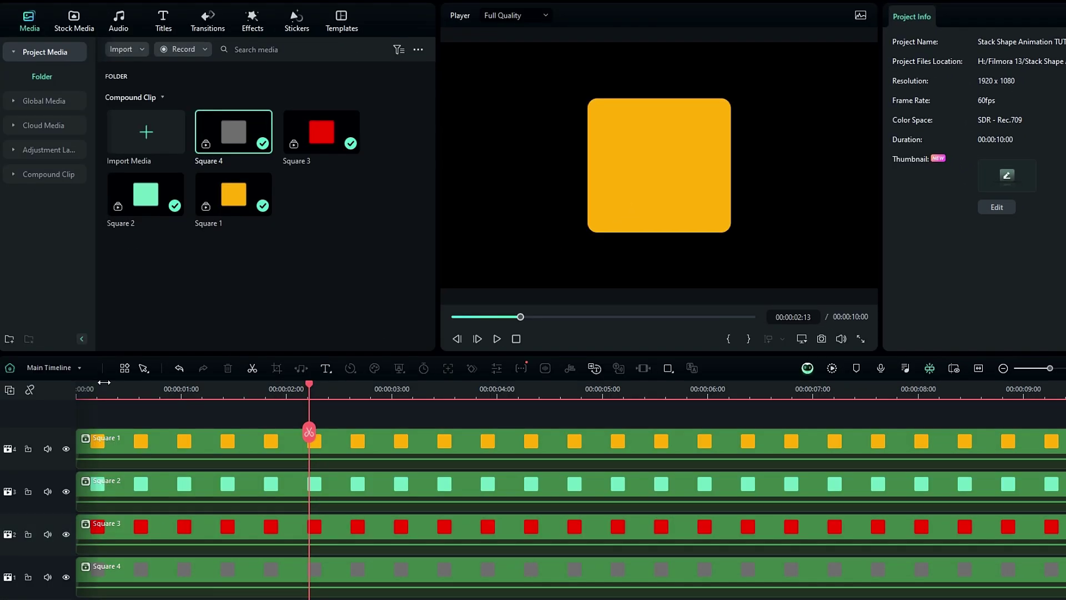
Add scale and rotation keyframes to the Square 1 clip at the start of the timeline.
drag(99, 388, 56, 396)
click(102, 449)
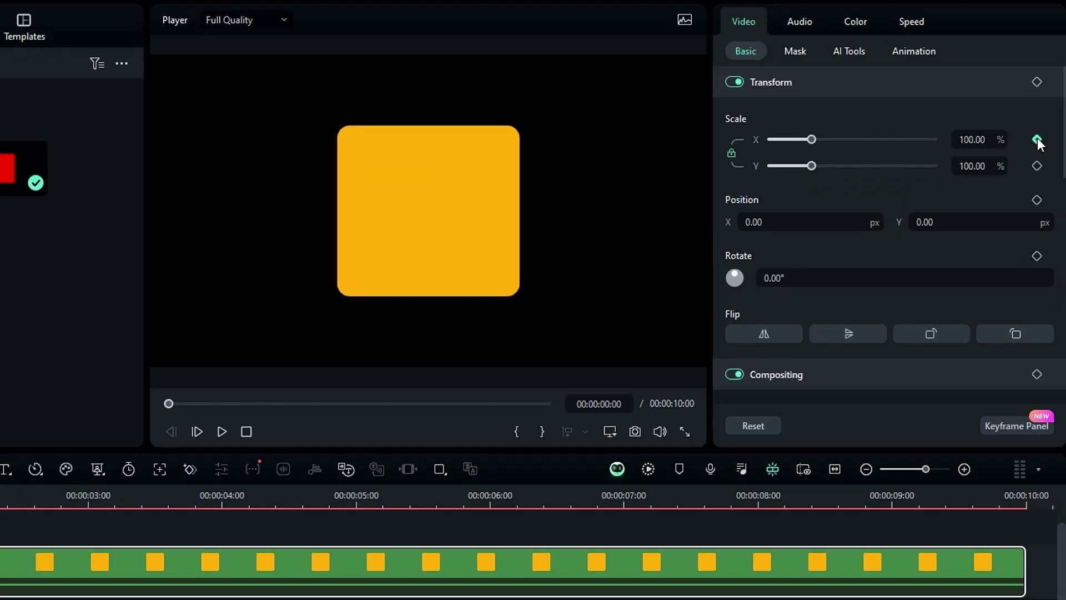
click(1037, 140)
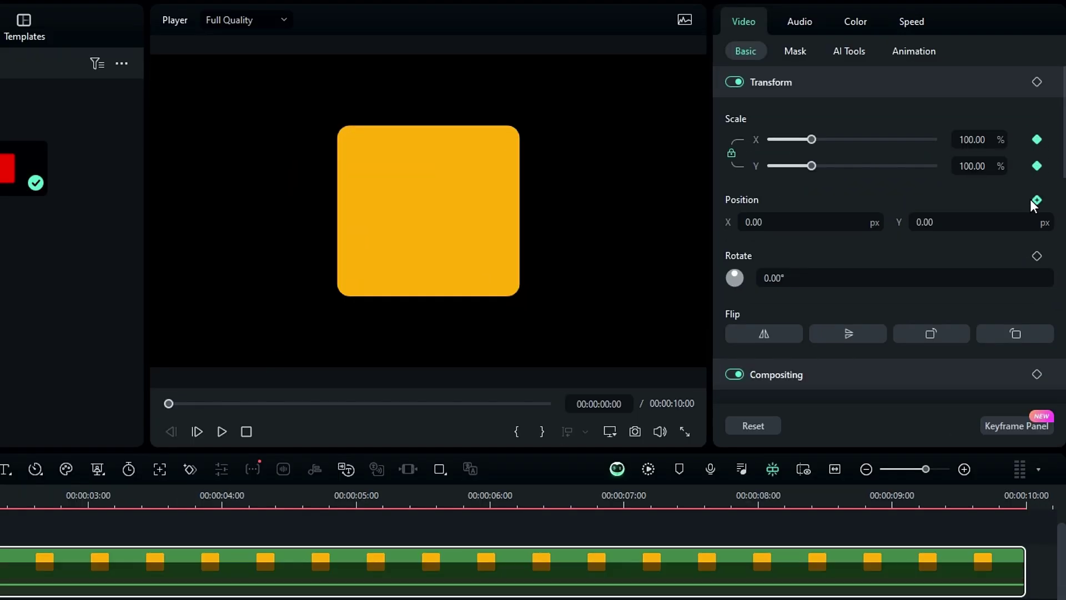
click(1036, 255)
Set Square 1's scale to 70% and its rotation to -15° at the first keyframe.
click(980, 139)
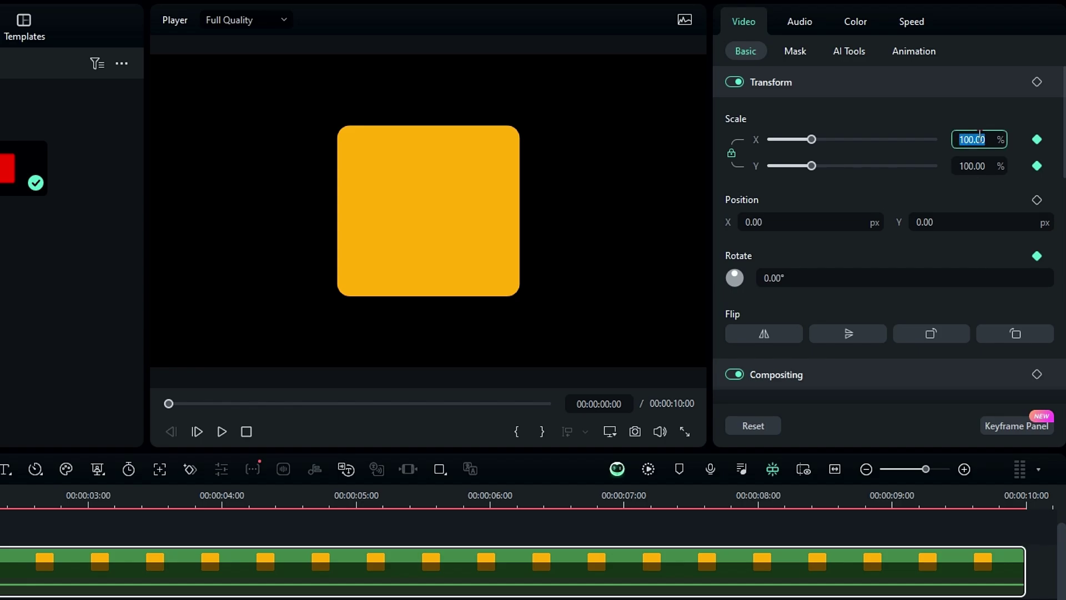
text(70)
key(Return)
click(794, 276)
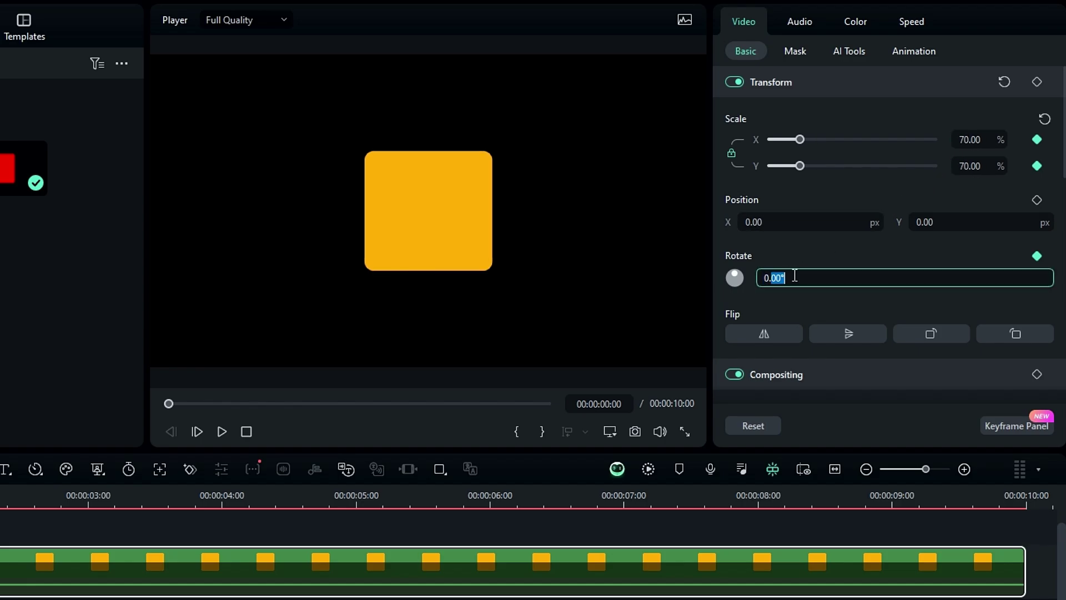
text(-15)
key(Return)
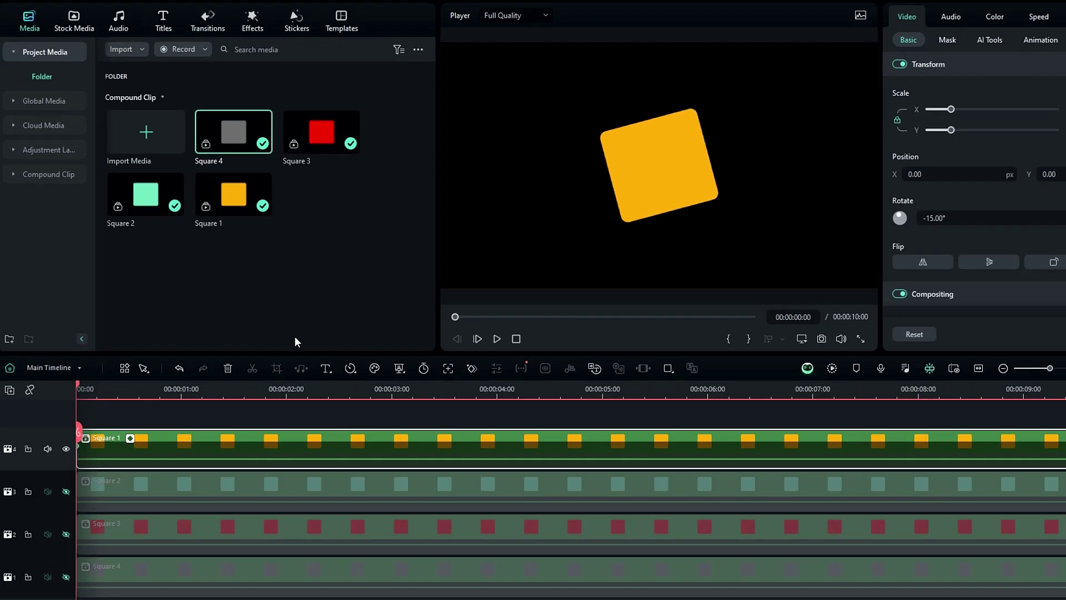
Reset Square 1's scale to 100% at 00:00:01:15.
drag(171, 391, 208, 402)
click(1043, 118)
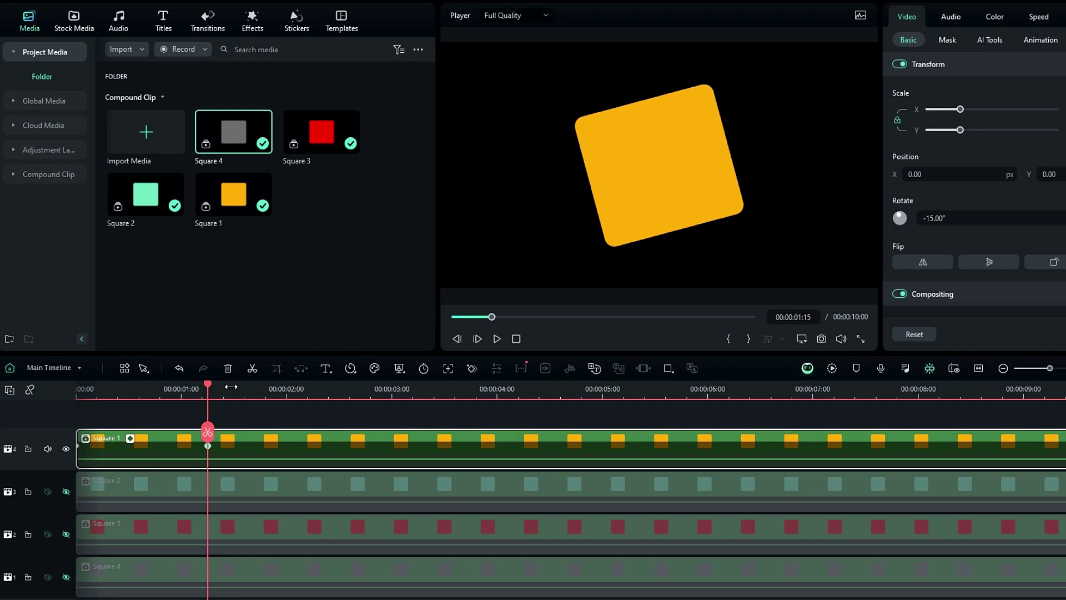
Set Square 1's rotation to 15° at 00:00:01:30.
drag(231, 386, 234, 389)
click(1043, 218)
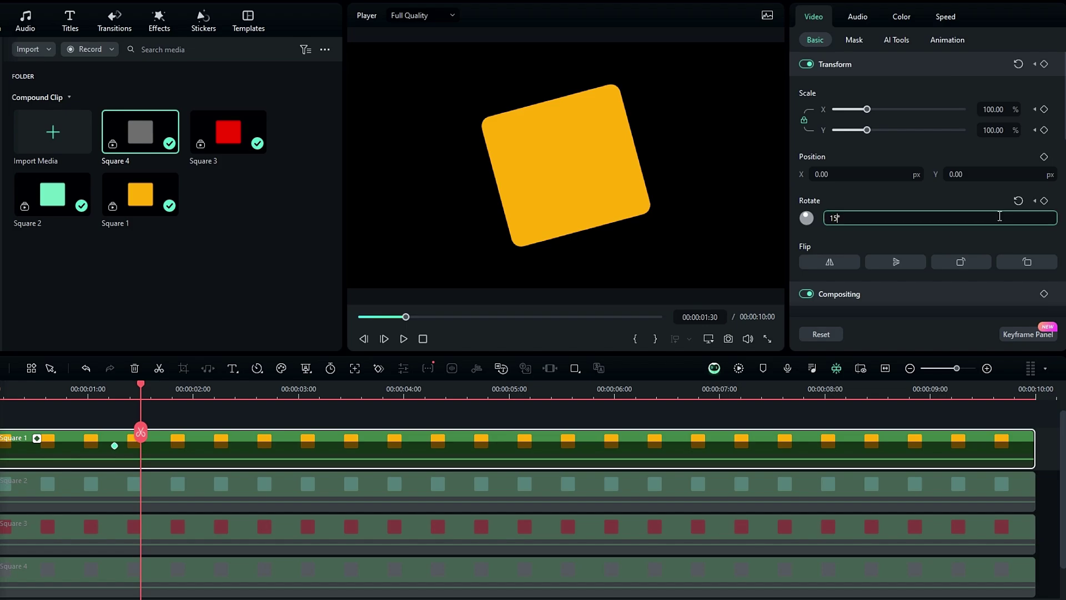
key(Return)
Set Square 1's scale to 70% and its rotation to -15° at 00:00:03:00.
drag(143, 394, 346, 409)
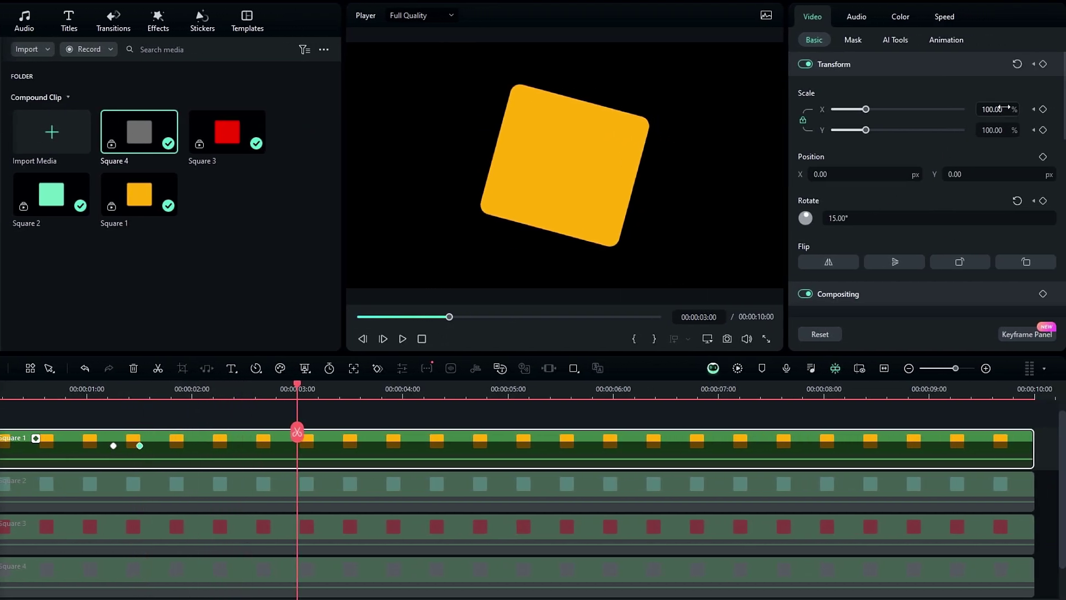
click(1005, 108)
key(Return)
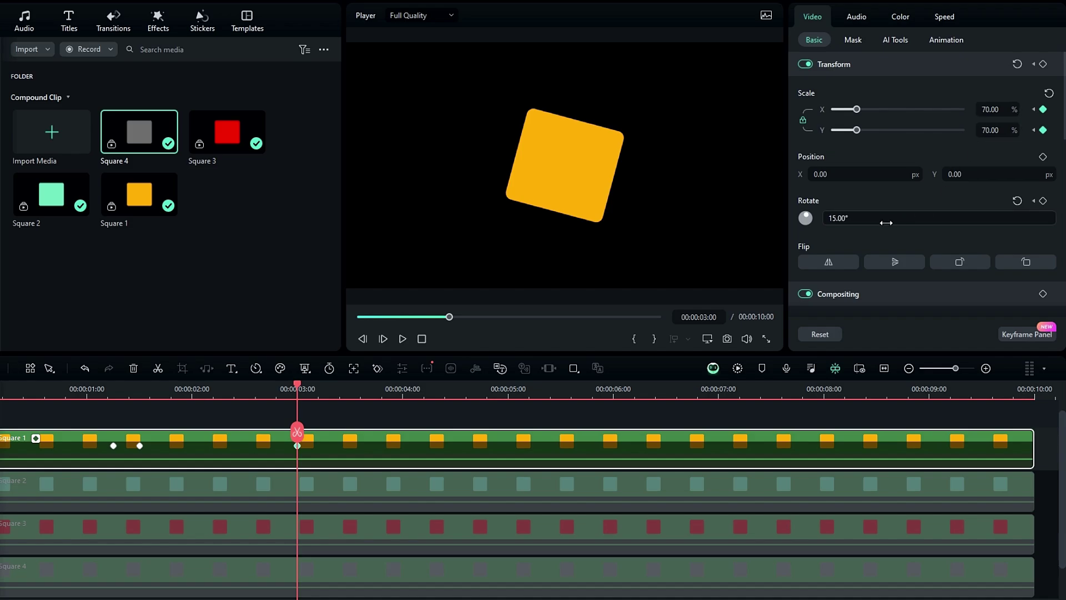
click(887, 223)
text(-15)
key(Return)
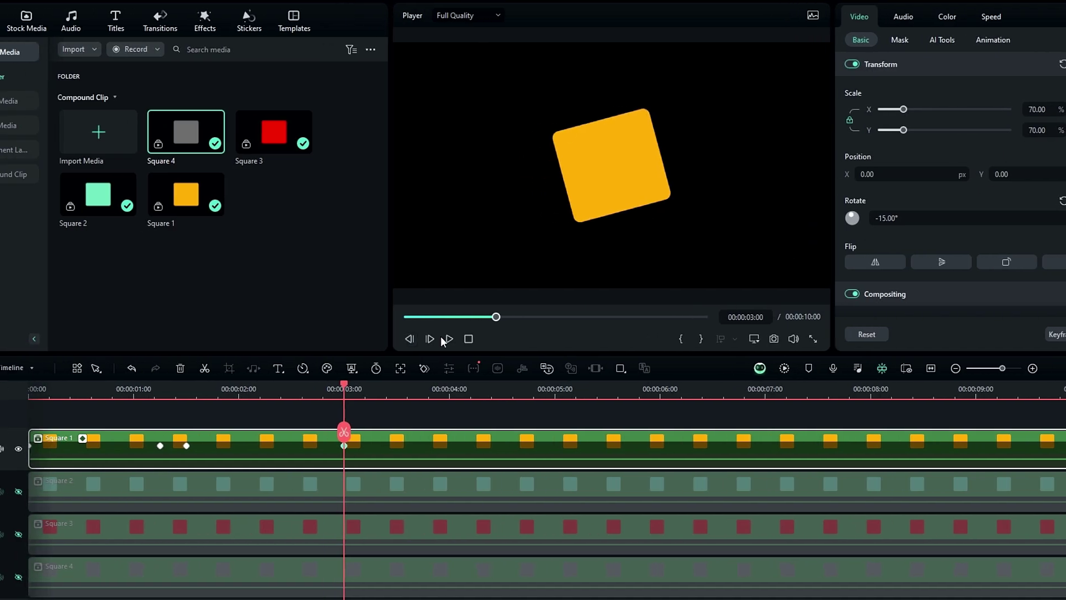
Select all of Square 1's keyframes on the timeline and copy them.
click(181, 395)
drag(229, 395, 348, 406)
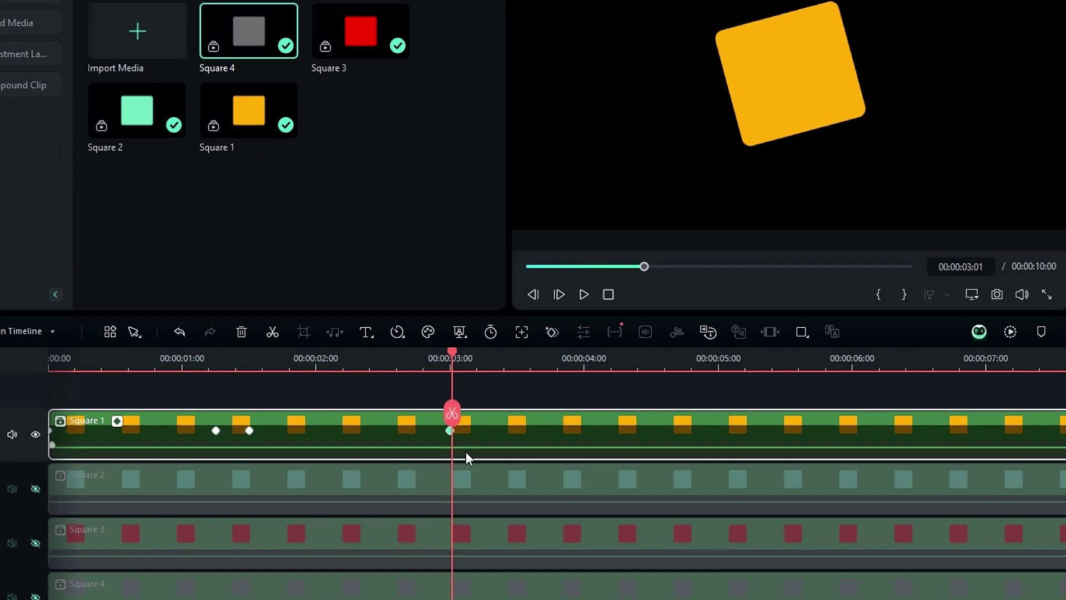
click(449, 432)
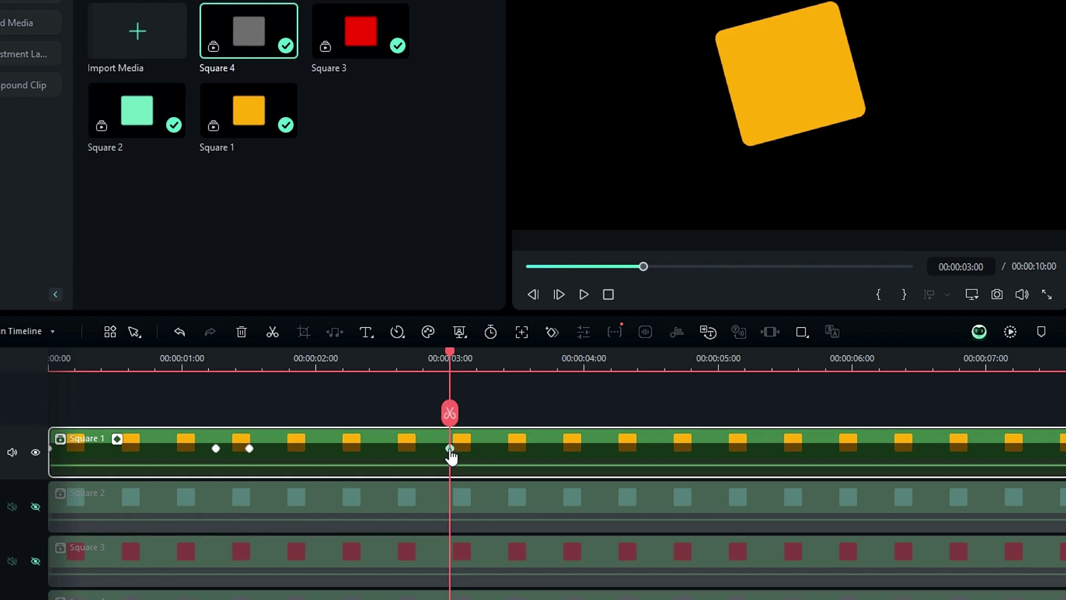
right_click(451, 449)
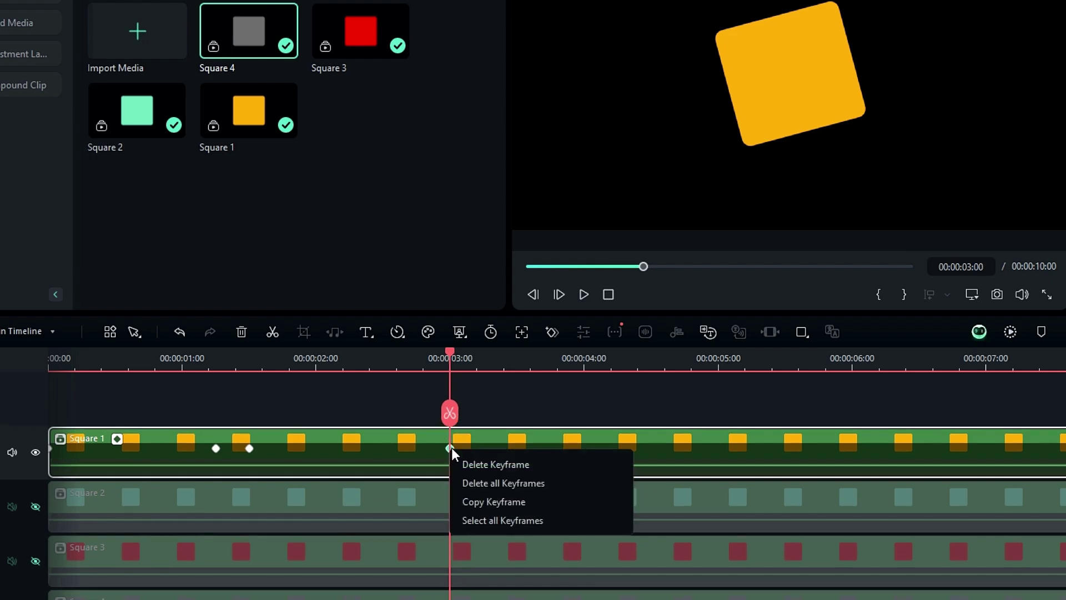
click(484, 520)
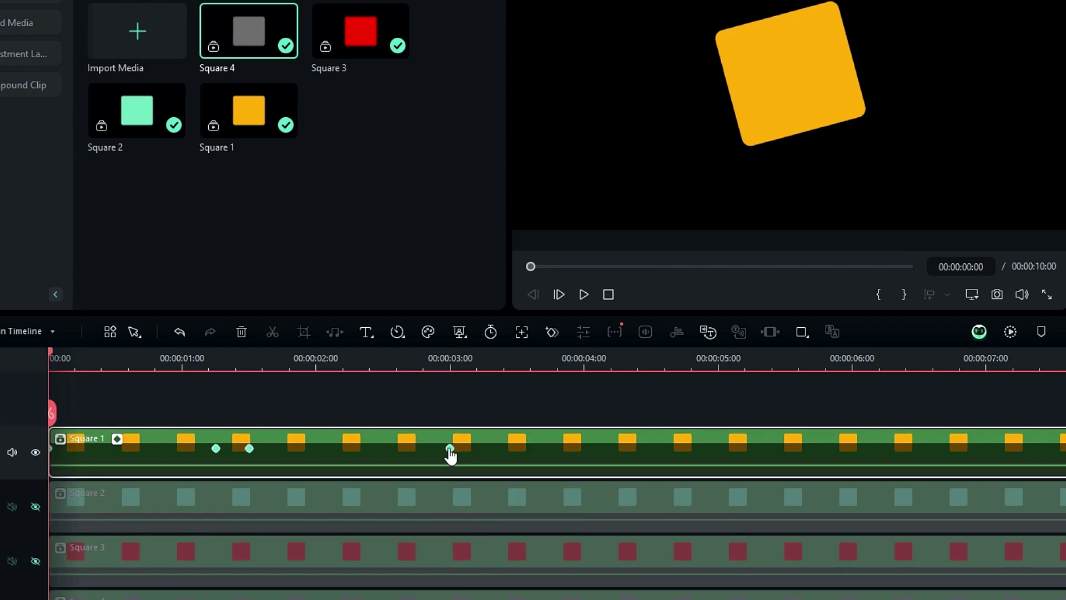
right_click(451, 449)
click(484, 501)
Paste the copied keyframes onto Square 1 at 00:00:03:00 and again at 00:00:06:00.
click(450, 451)
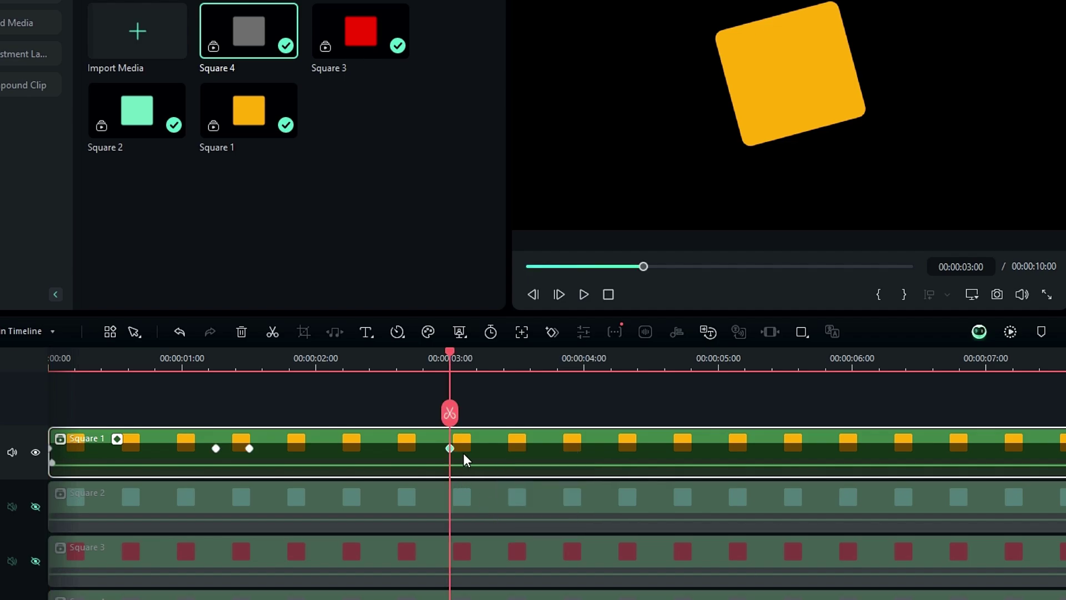
right_click(483, 453)
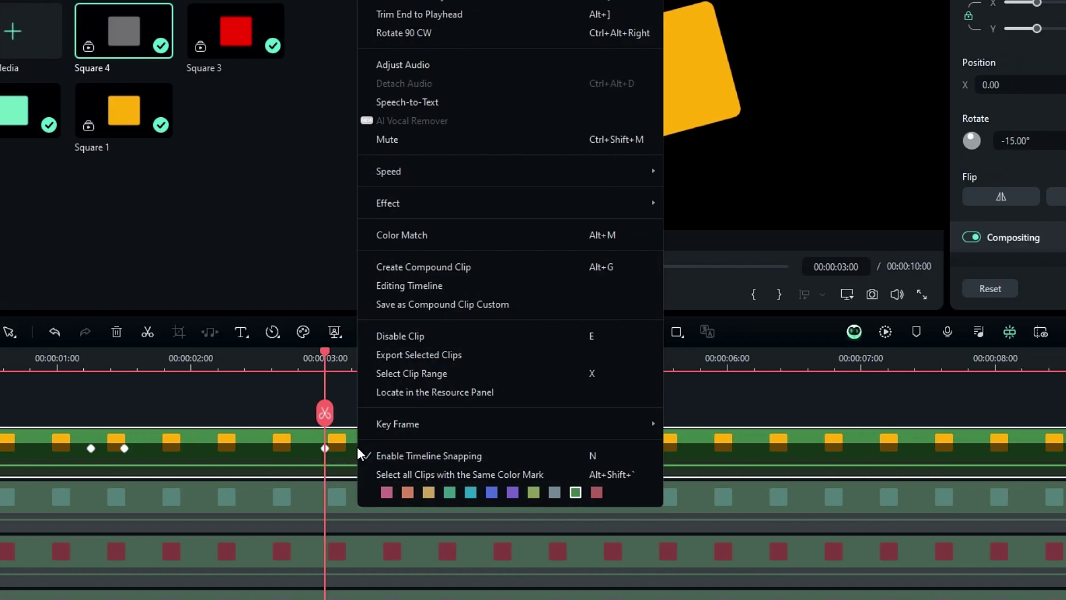
mouse_move(488, 430)
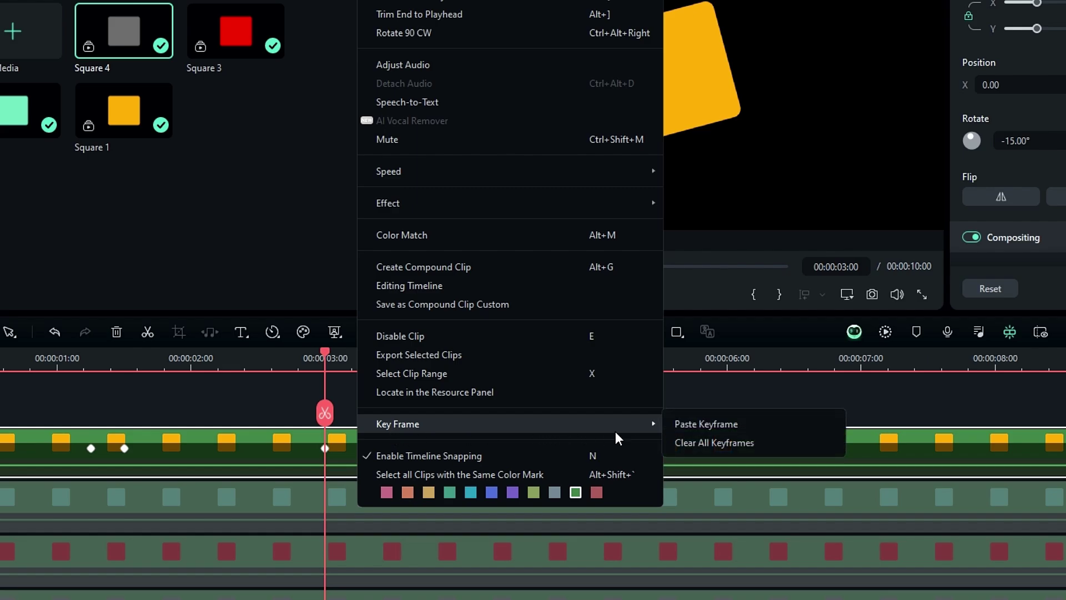
click(698, 431)
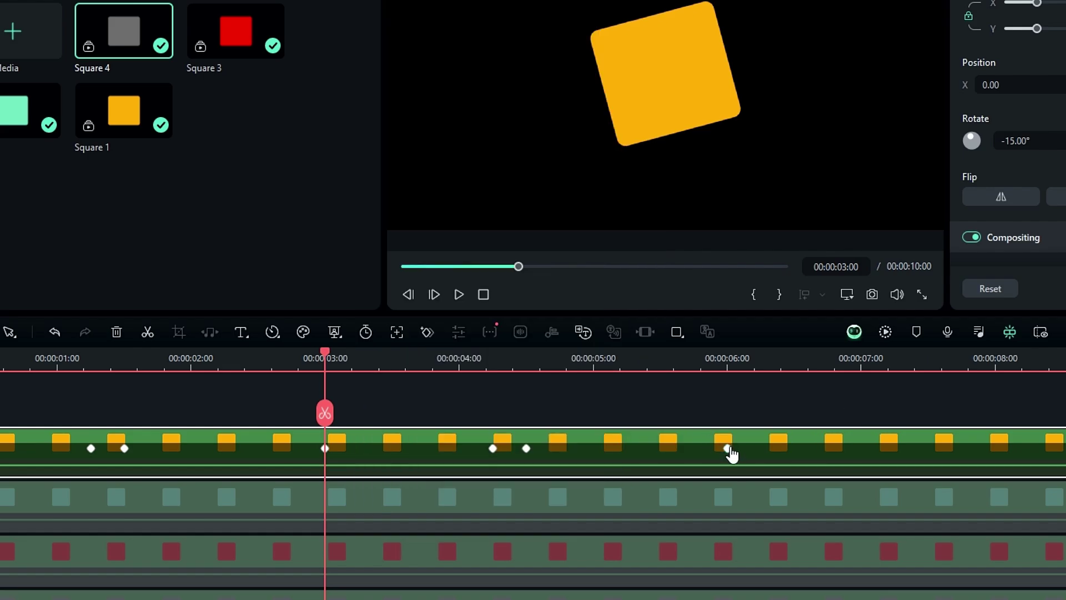
click(732, 454)
right_click(790, 444)
mouse_move(832, 422)
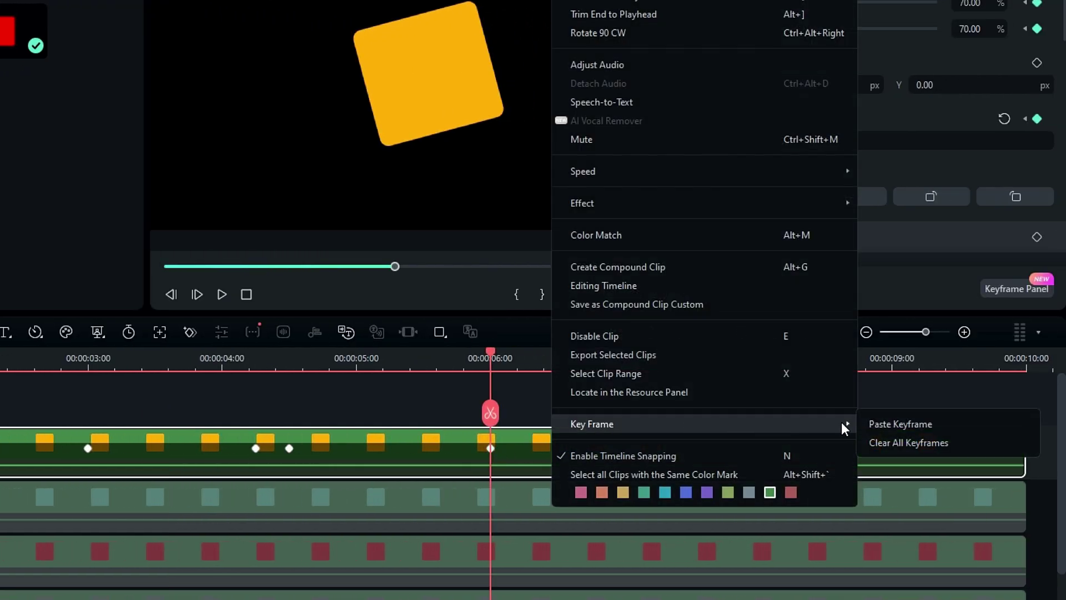
click(867, 424)
scroll(742, 447, down, 1)
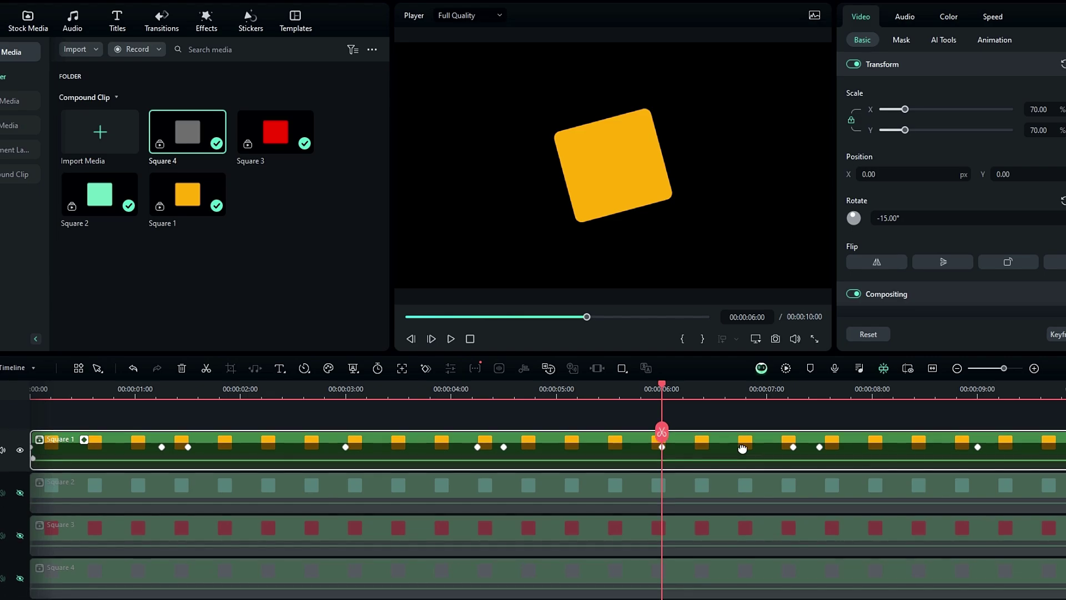
Select all of Square 1's scale and rotation keyframes in the keyframe graph and apply Ease out to them.
drag(392, 397, 449, 401)
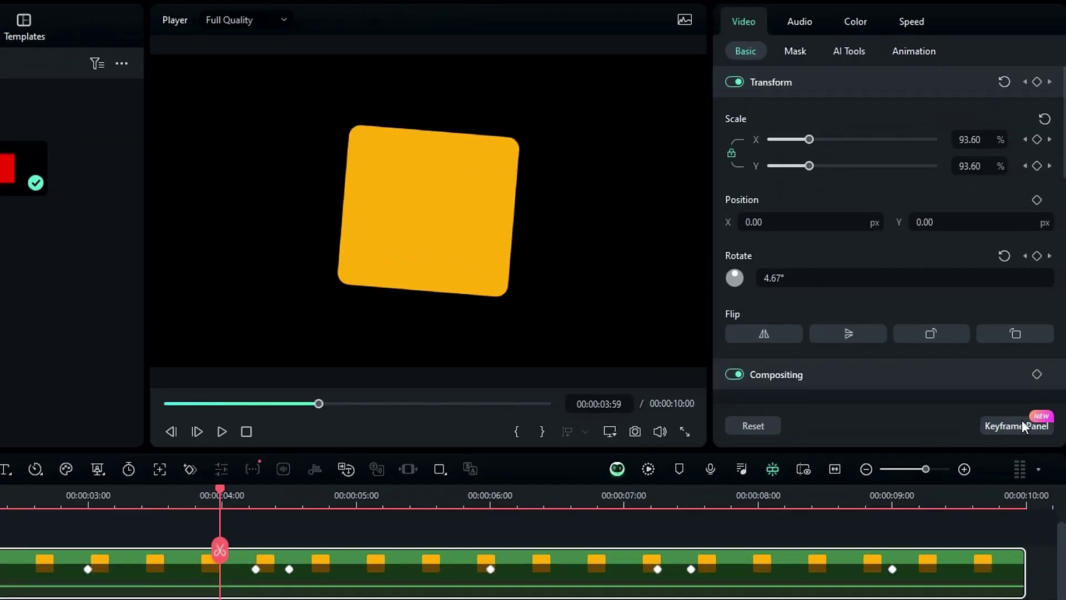
click(1059, 334)
scroll(1004, 114, down, 1)
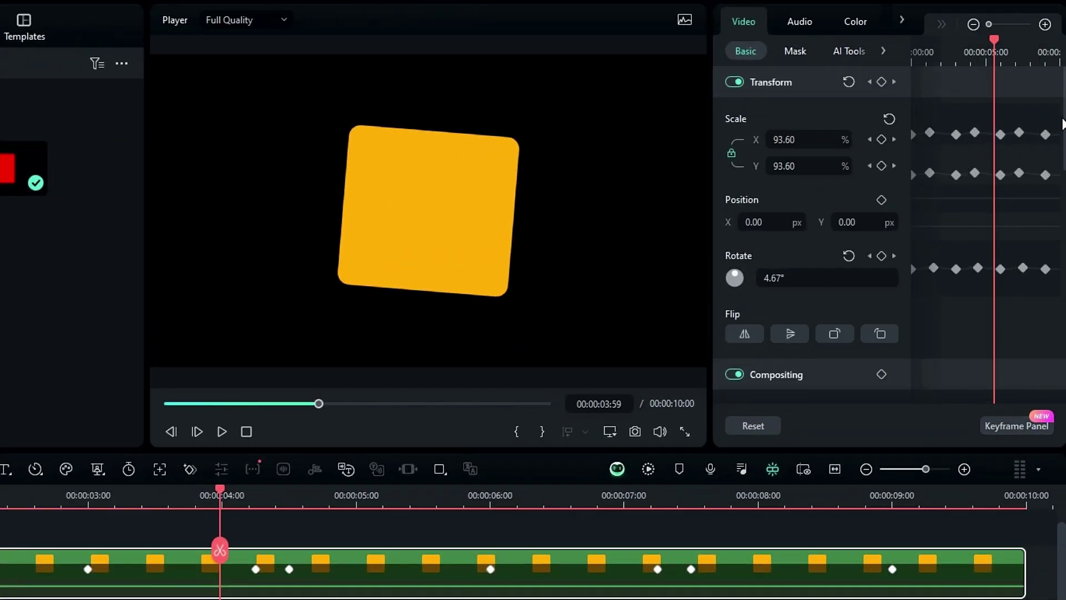
drag(1057, 105, 925, 290)
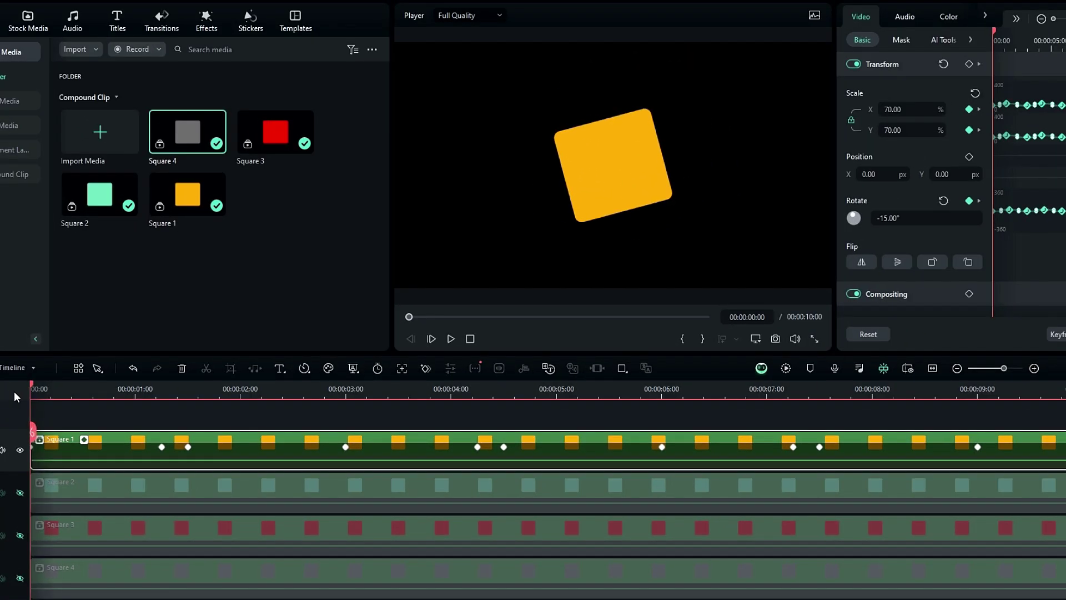
Play back and scrub the Square 1 animation to check its eased motion.
key(space)
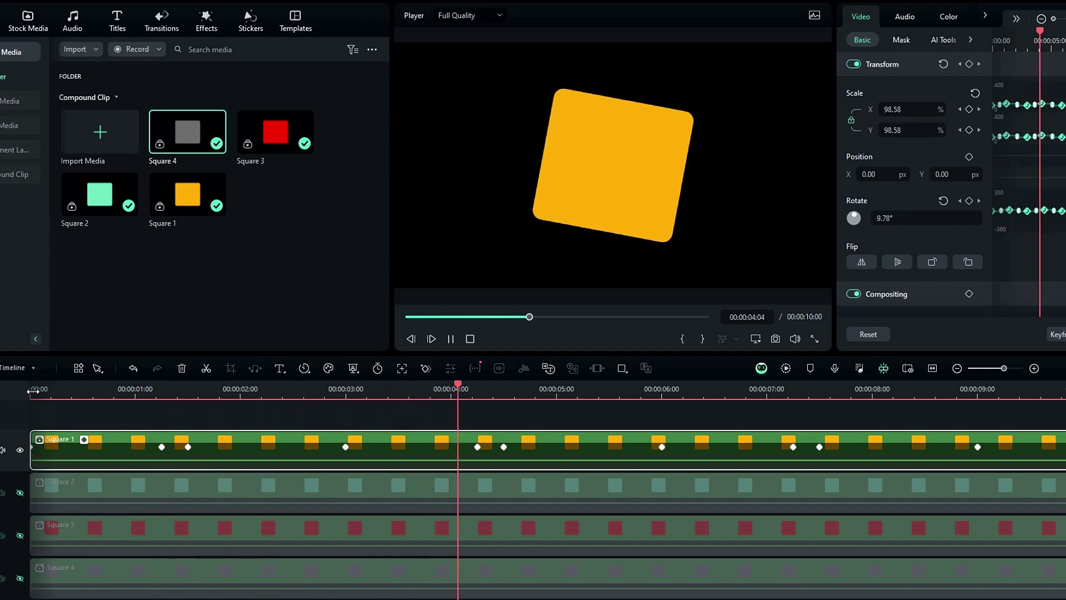
key(space)
drag(33, 390, 185, 378)
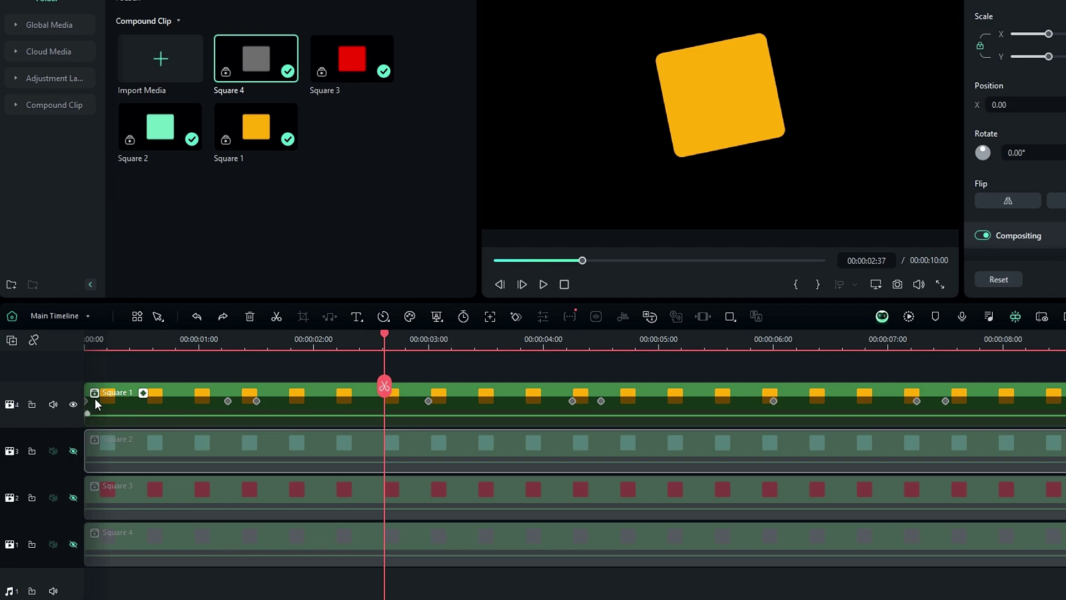
Copy Square 1's first set of keyframes, from the start of the timeline through 00:00:03:00.
click(95, 399)
key(Home)
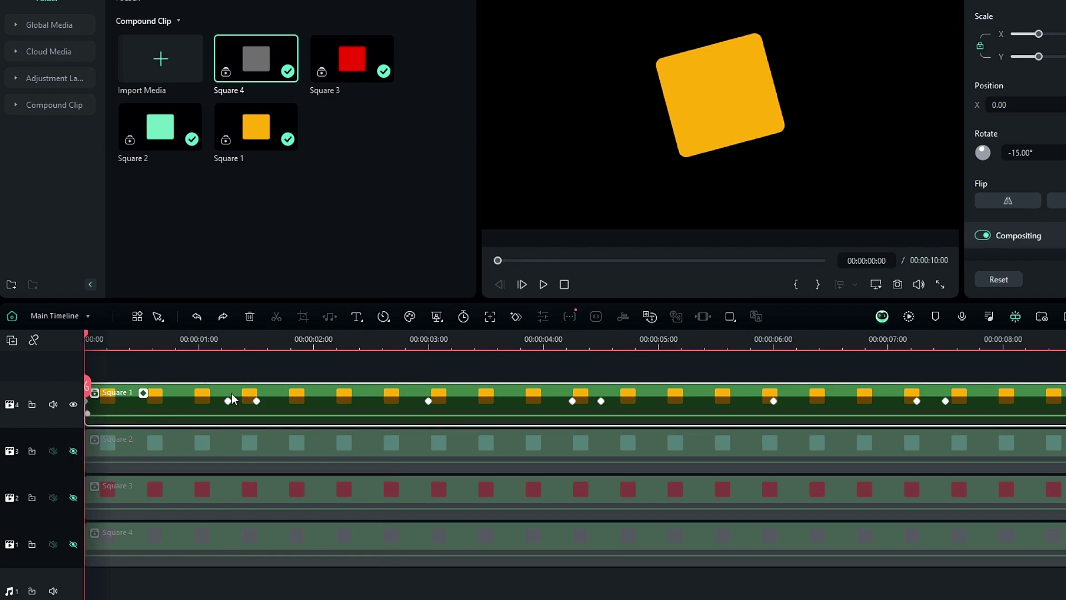
right_click(430, 400)
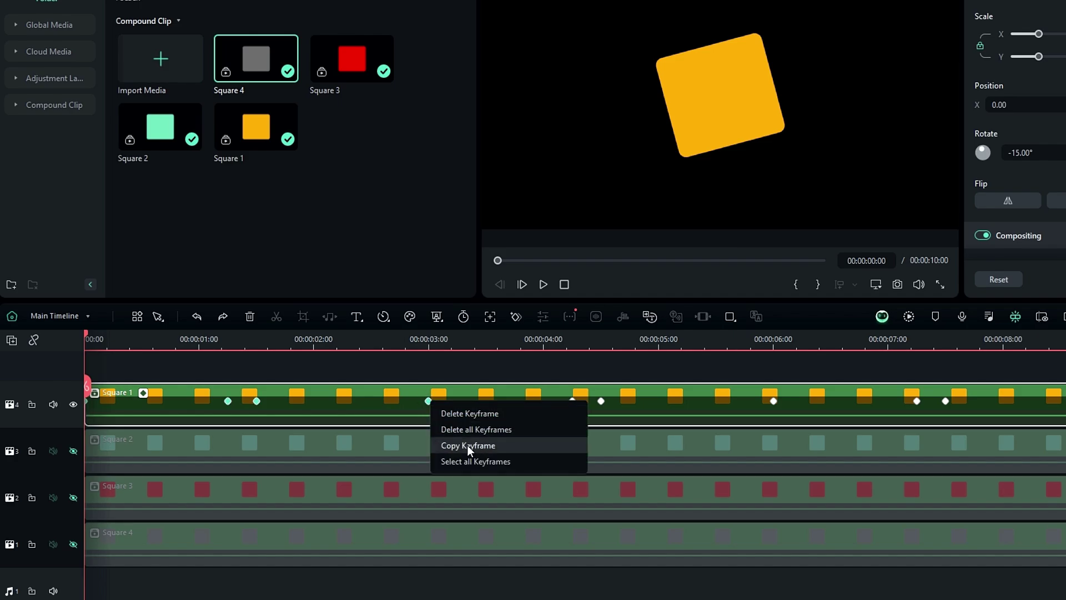
click(468, 444)
Paste the copied keyframes onto the Square 2, Square 3 and Square 4 clips at the start of the timeline.
drag(145, 563, 239, 437)
right_click(222, 432)
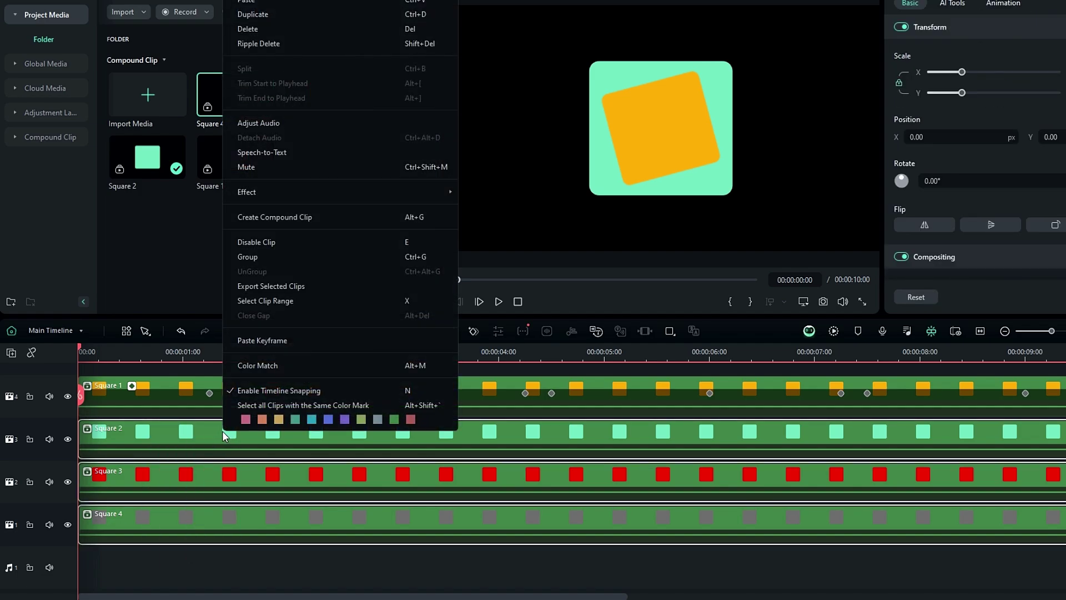
click(268, 341)
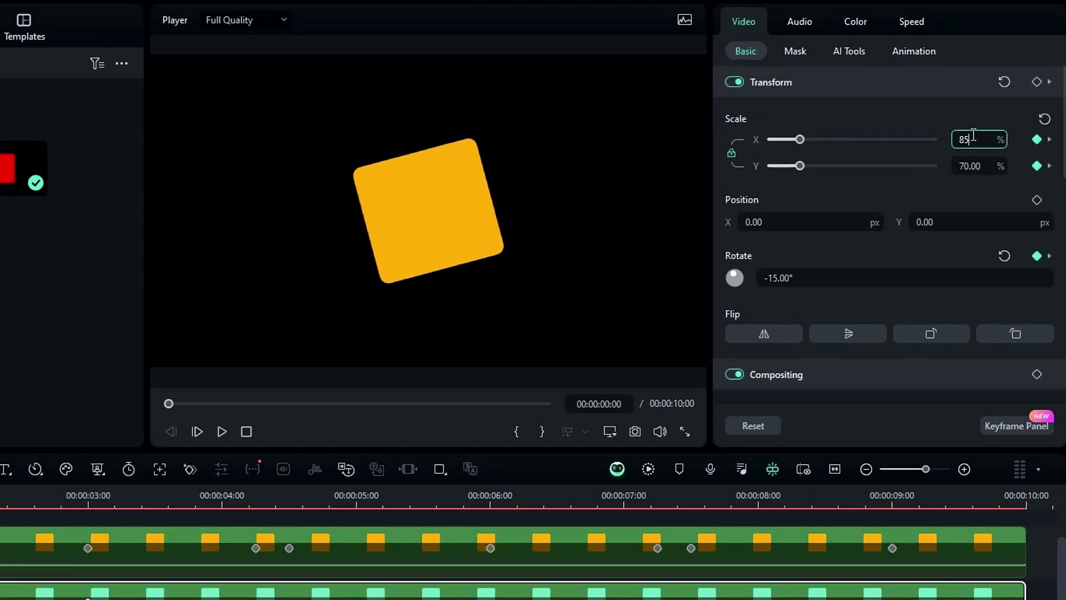
Set Square 2's scale to 85% at the start and at 00:00:03:00, and enter a new scale at 00:00:01:15.
key(Return)
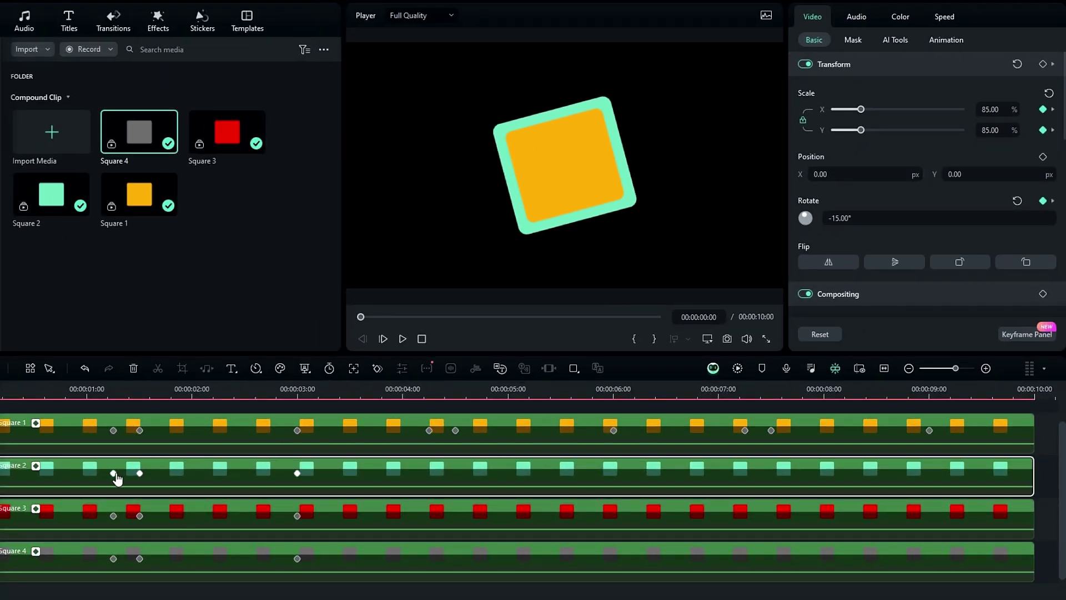
click(114, 473)
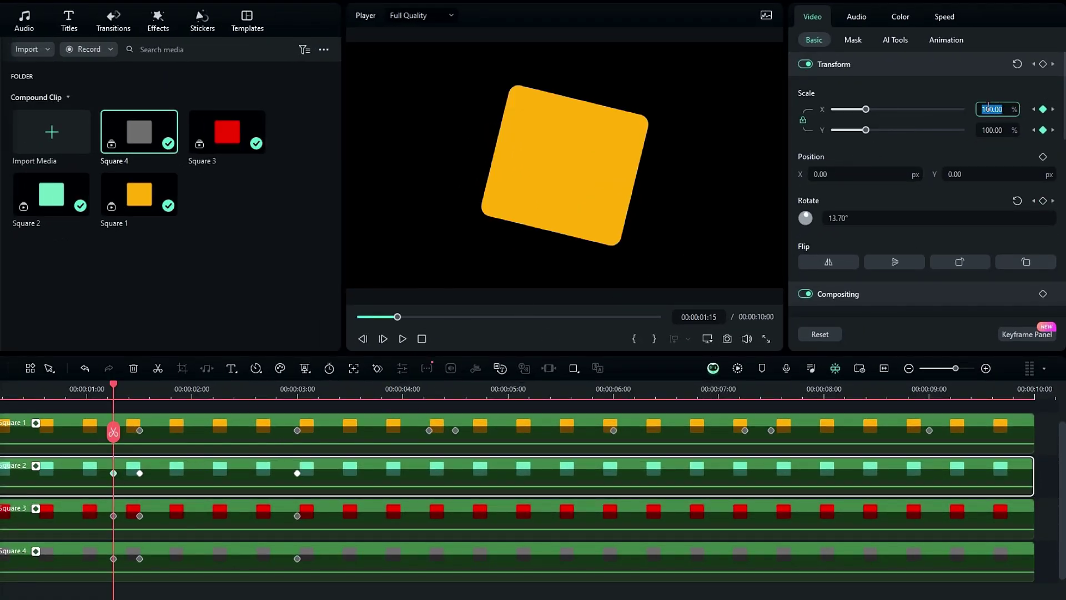
key(Return)
click(1054, 111)
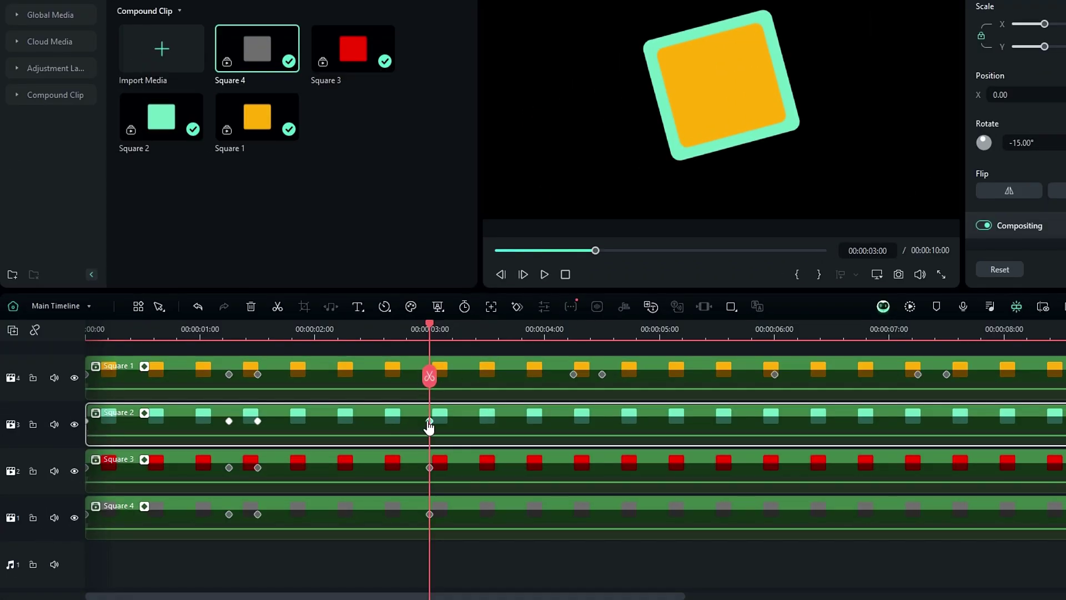
Select all of Square 2's keyframes and copy them.
right_click(429, 421)
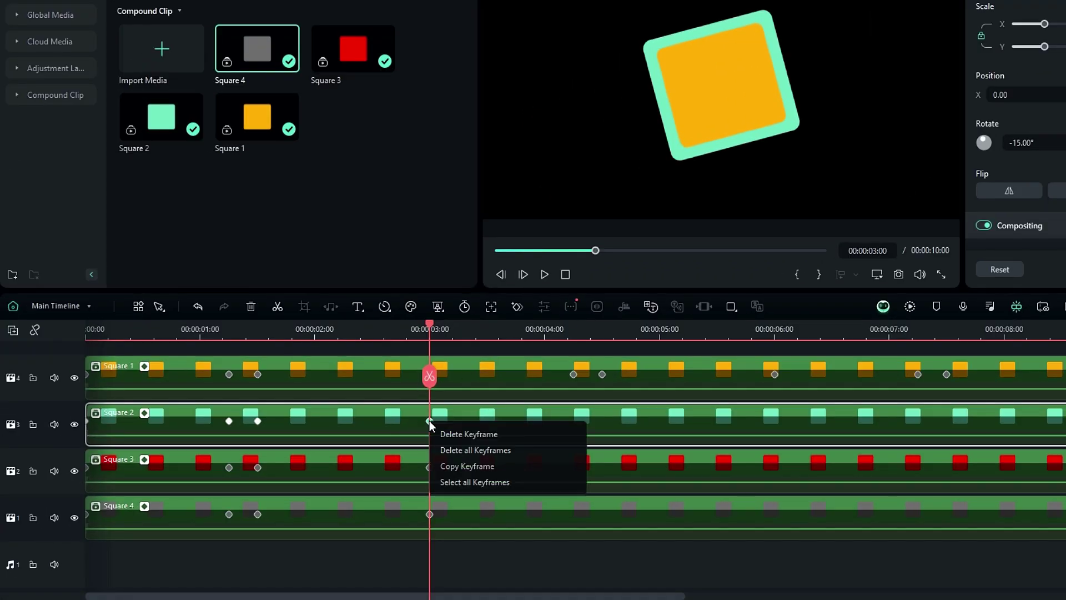
click(457, 481)
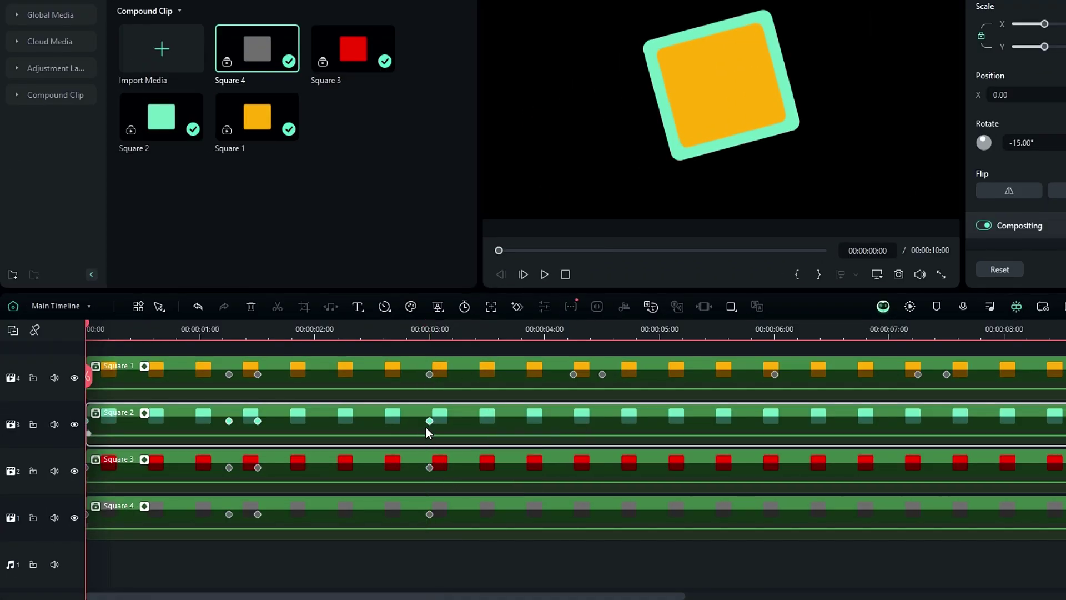
right_click(428, 422)
click(447, 475)
Paste the copied keyframes onto Square 2 at 00:00:03:00 and again at 00:00:06:00.
right_click(455, 419)
mouse_move(682, 383)
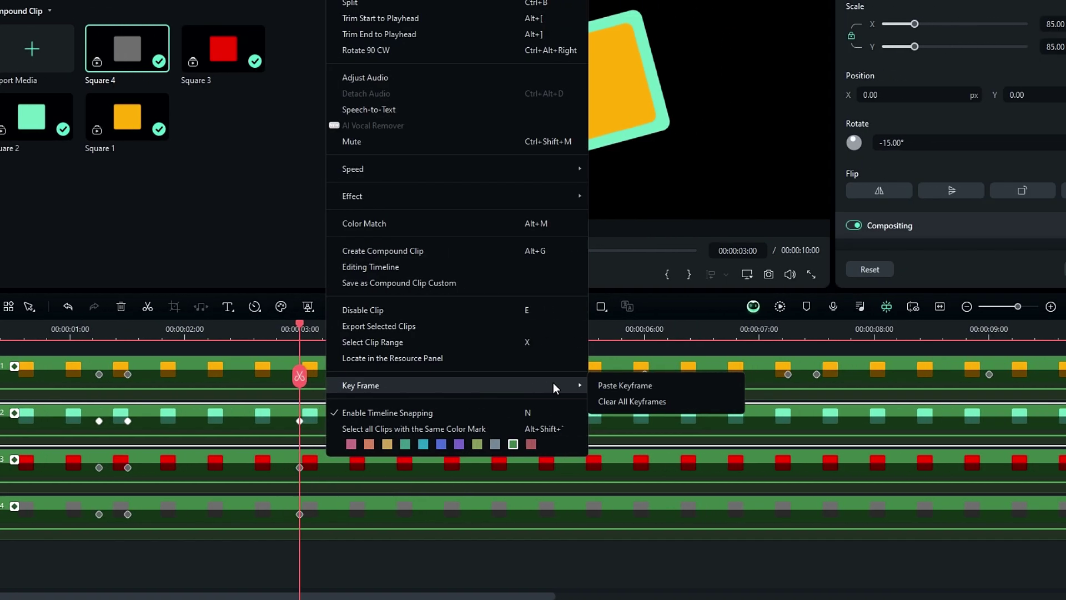
click(615, 384)
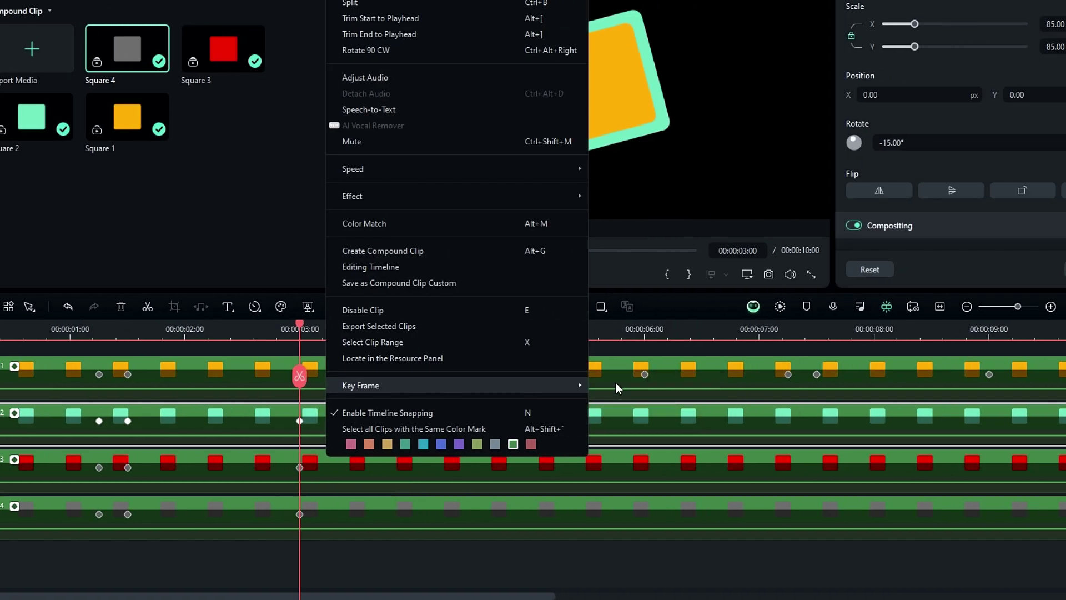
click(644, 420)
right_click(712, 420)
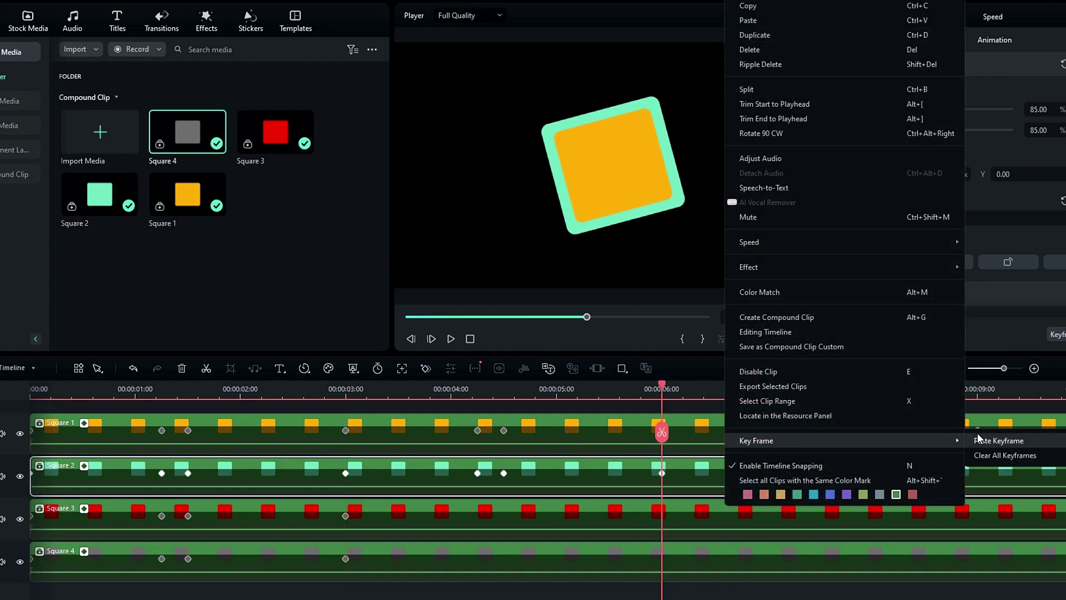
click(977, 437)
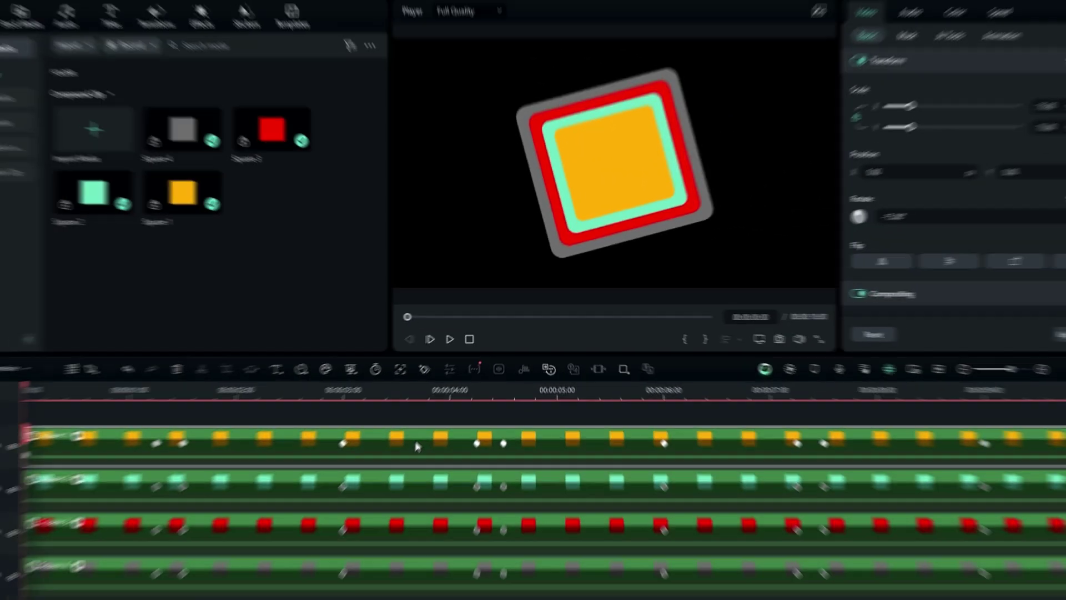
Play back the stacked animation of all four squares.
key(space)
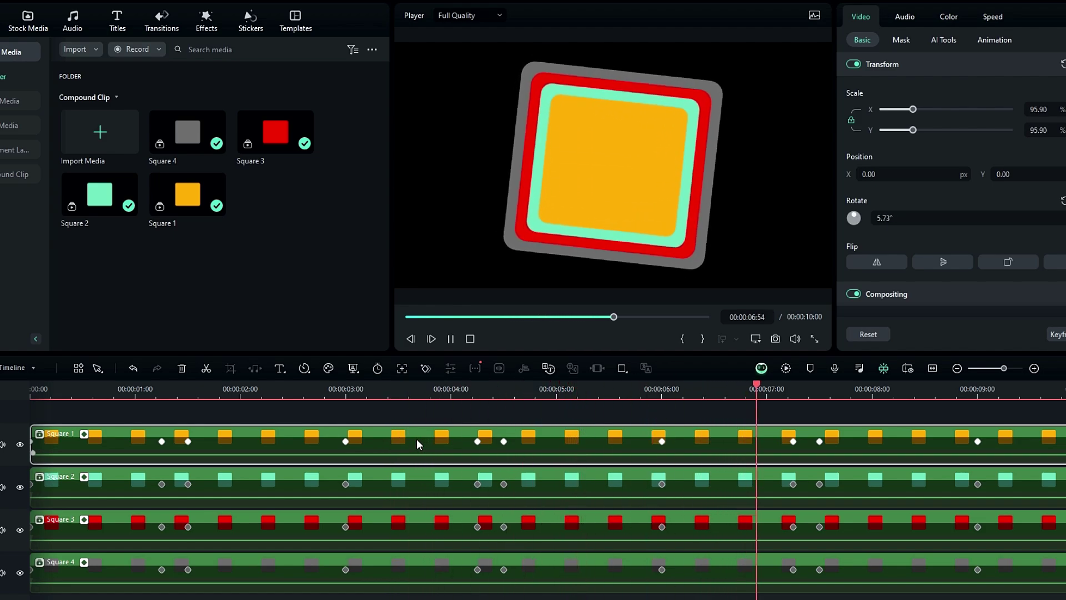
key(space)
Select all four square clips and paste copies of them onto tracks 13 to 16 at the start of the timeline.
drag(441, 410, 358, 394)
drag(393, 458, 383, 379)
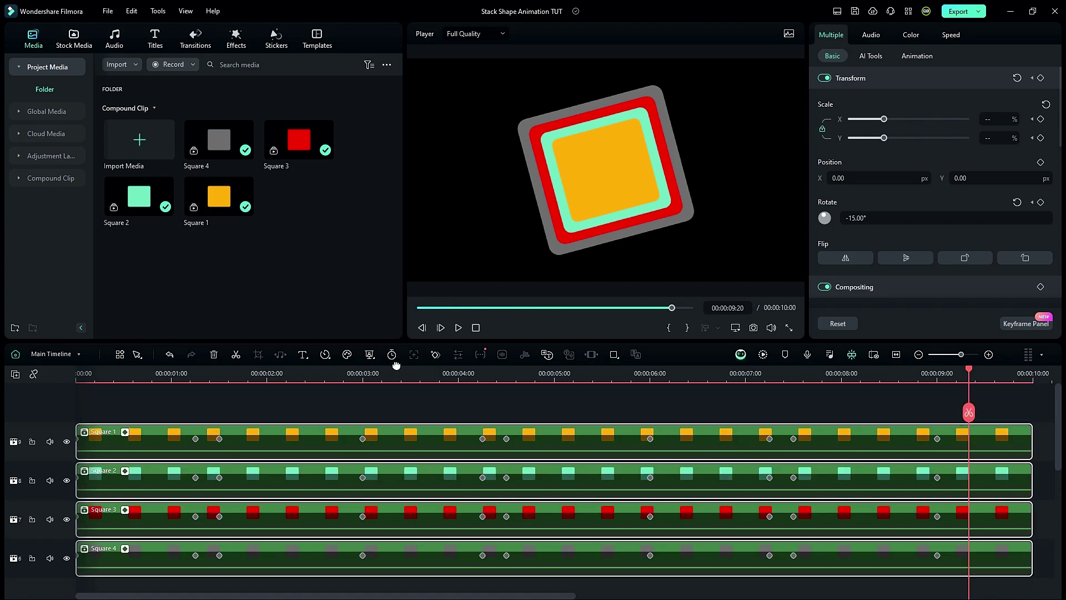
drag(406, 416, 402, 397)
drag(400, 442, 362, 490)
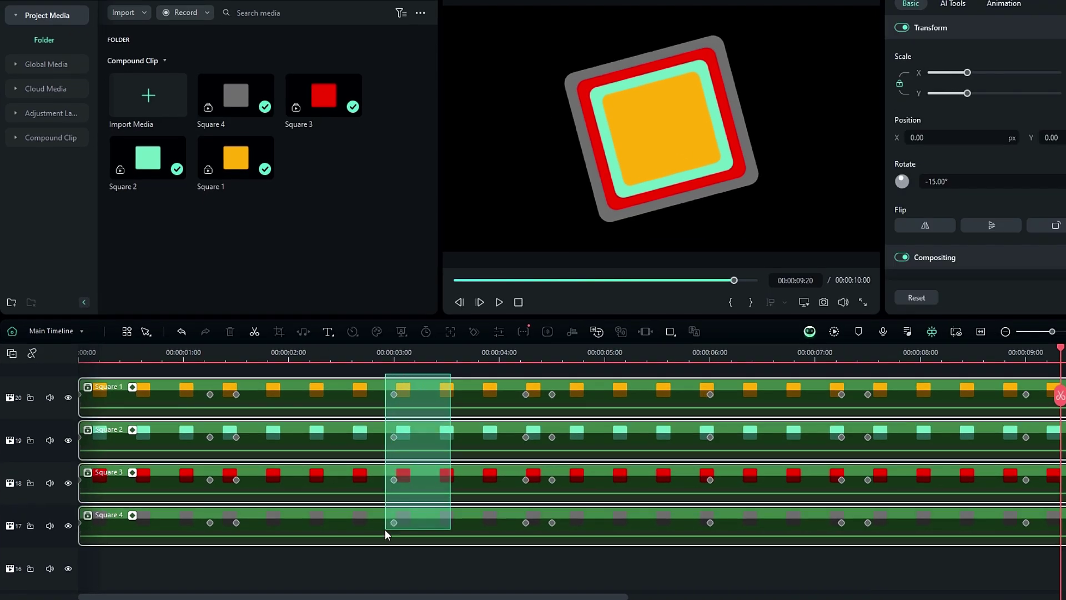
drag(385, 531, 403, 320)
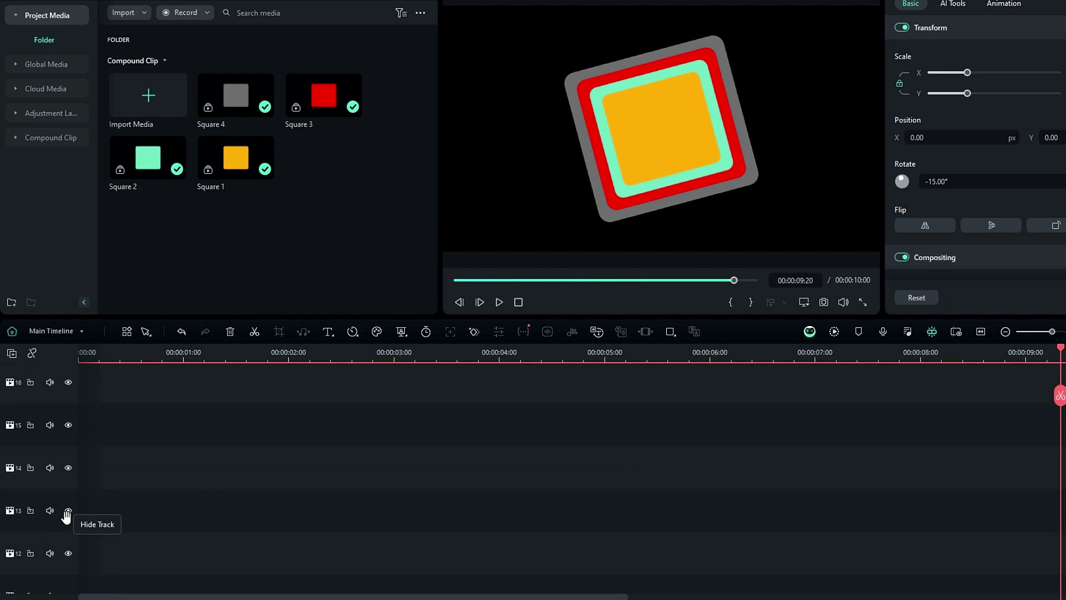
click(89, 521)
click(142, 357)
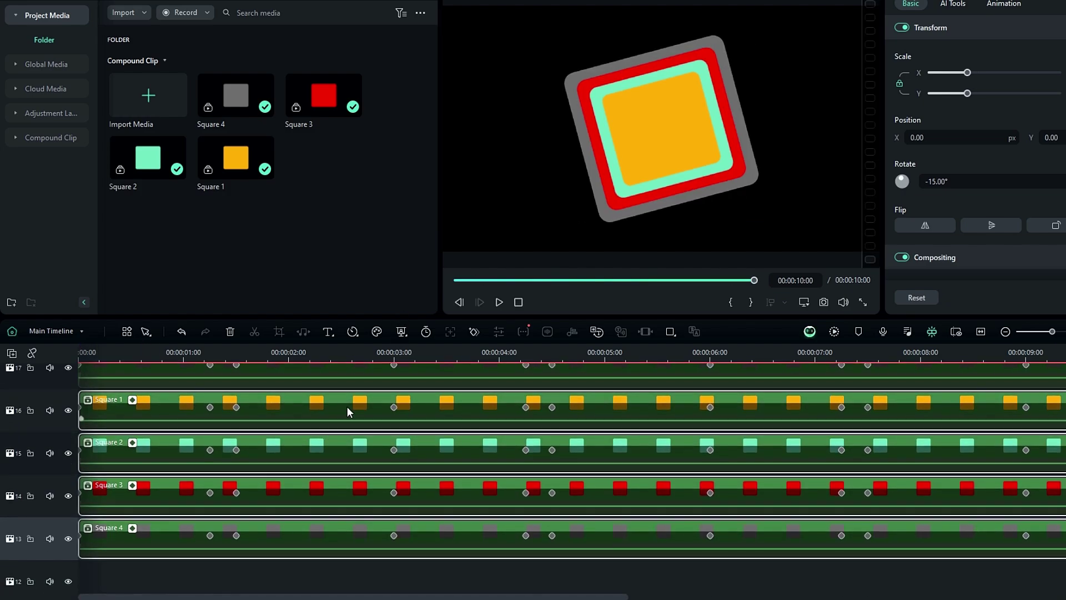
Mark the four pasted square clips on tracks 13 to 16 with the tan clip colour.
right_click(348, 407)
click(411, 388)
scroll(414, 402, up, 1)
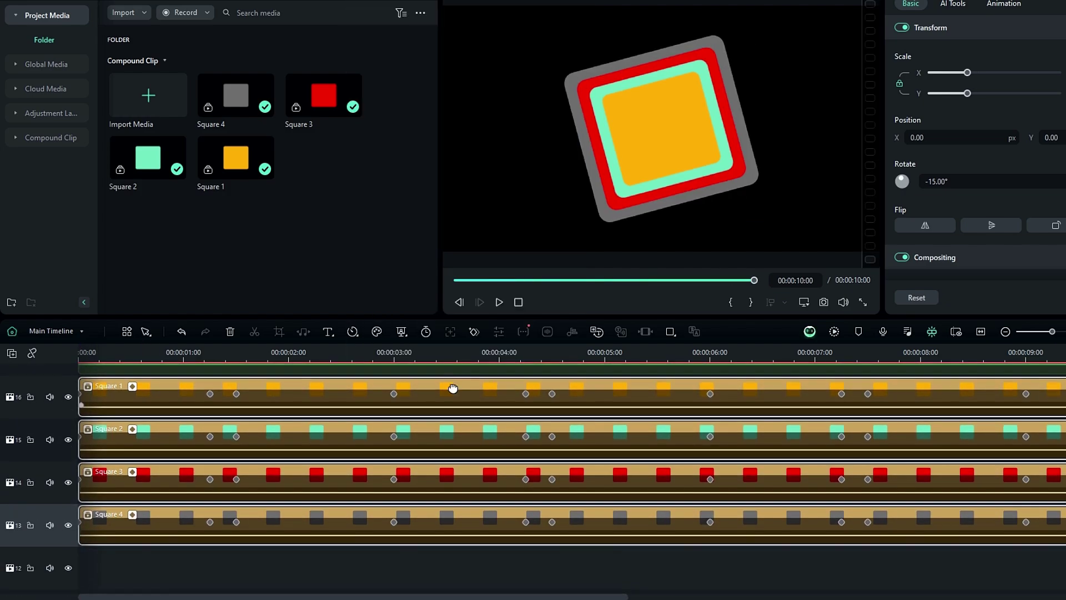
Set the scale of the track 16 Square 1 copy to 122% at its starting keyframe.
drag(163, 351, 6, 387)
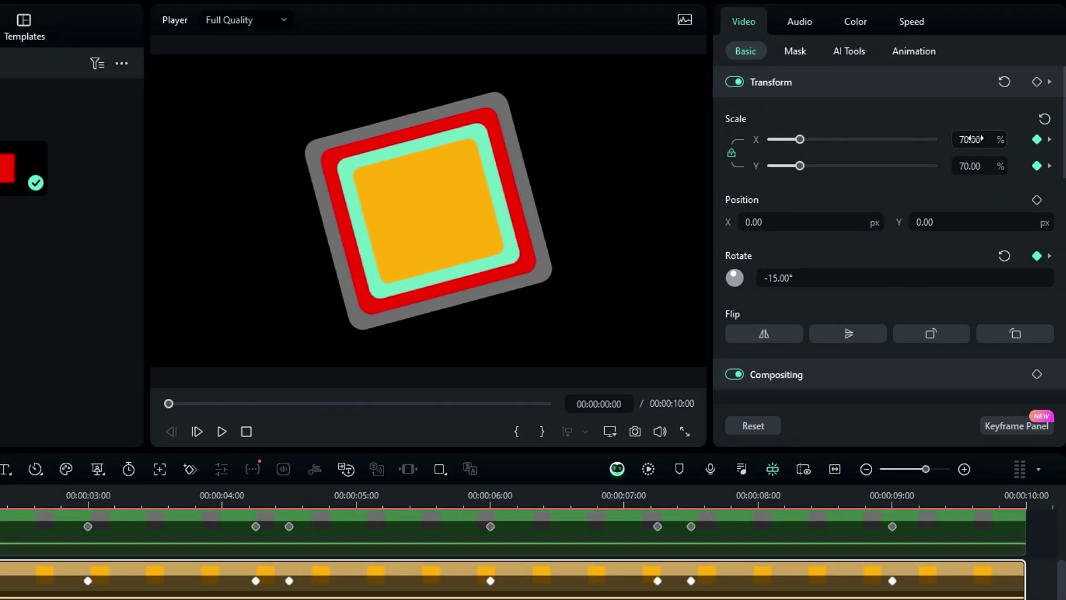
scroll(981, 138, up, 20)
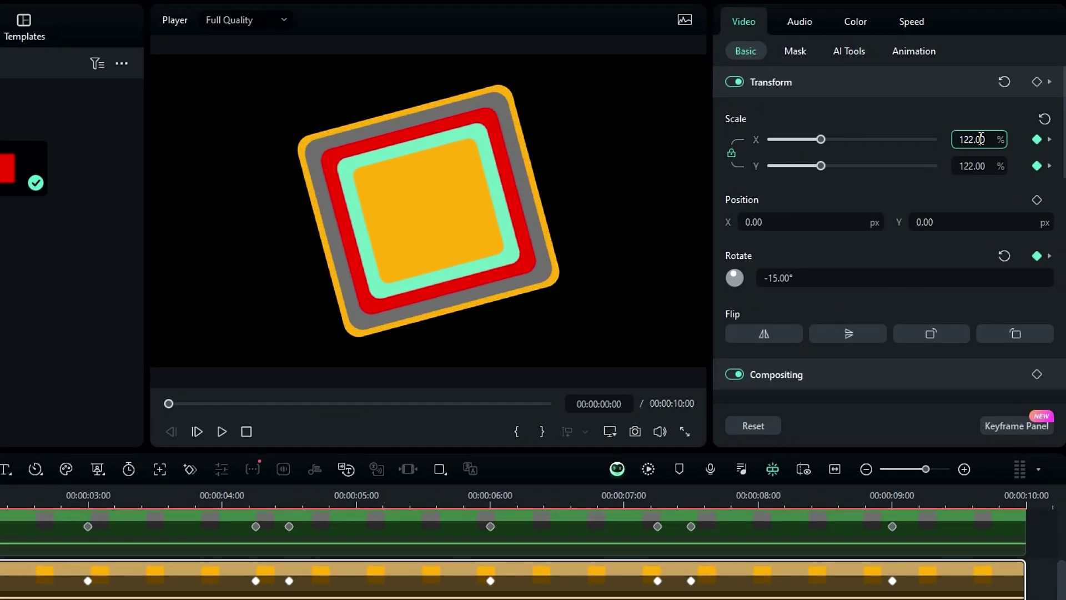
Play back the full stacked animation and look through all the colour-coded square tracks.
key(space)
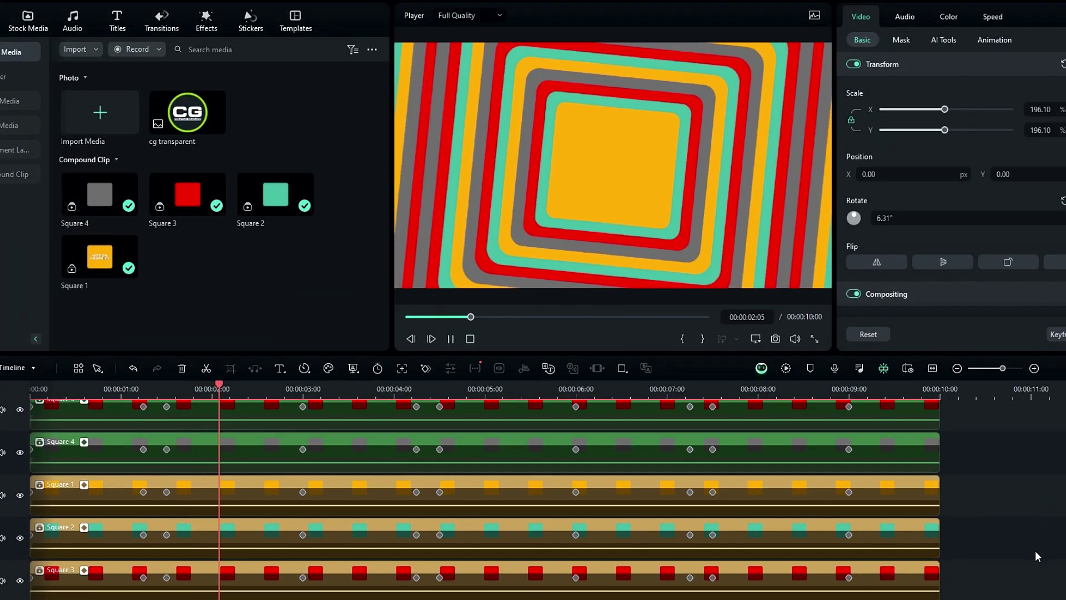
drag(1034, 564, 1045, 464)
drag(1021, 582, 1024, 322)
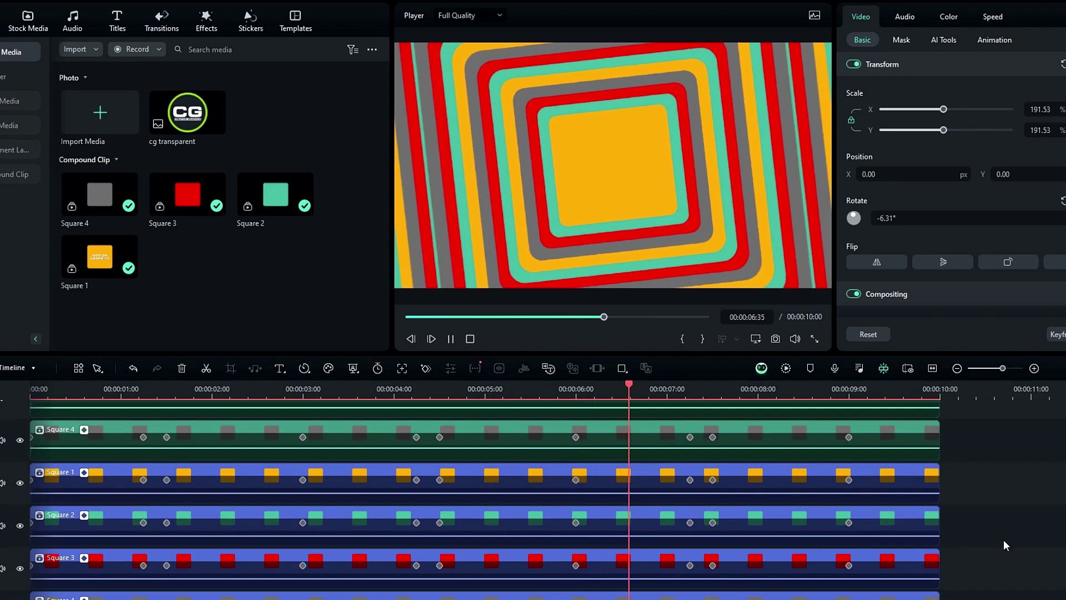
scroll(1004, 549, down, 1)
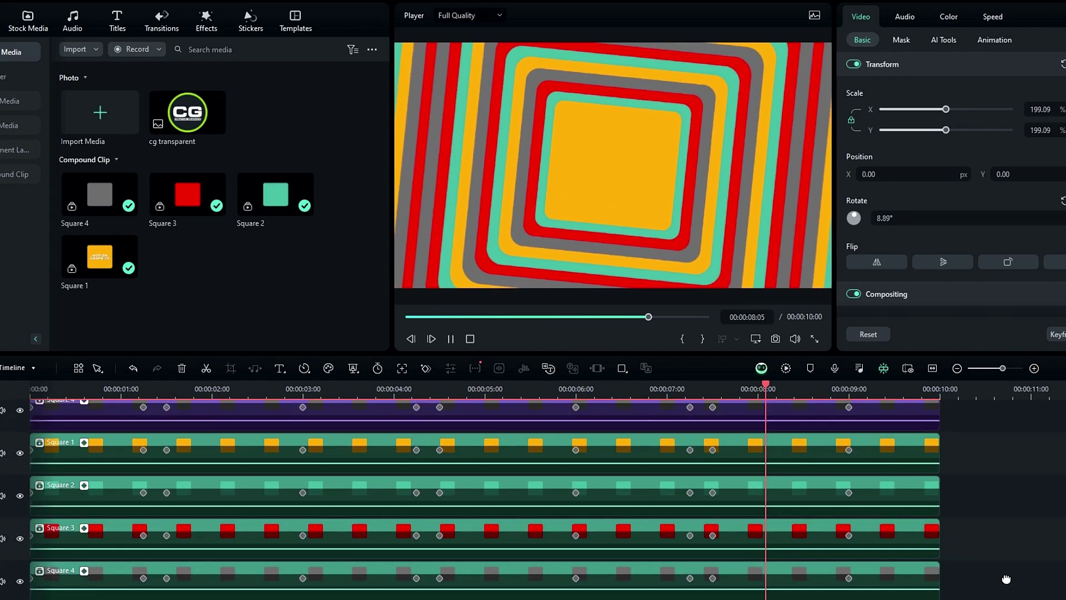
drag(1006, 579, 1010, 599)
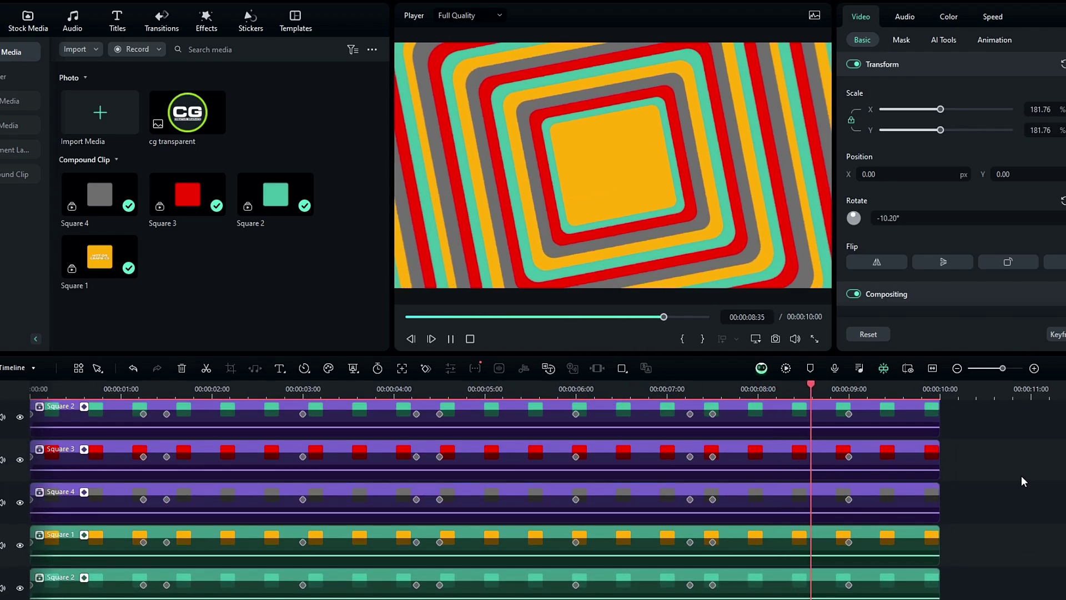
drag(1021, 475, 1021, 599)
drag(1021, 464, 1043, 579)
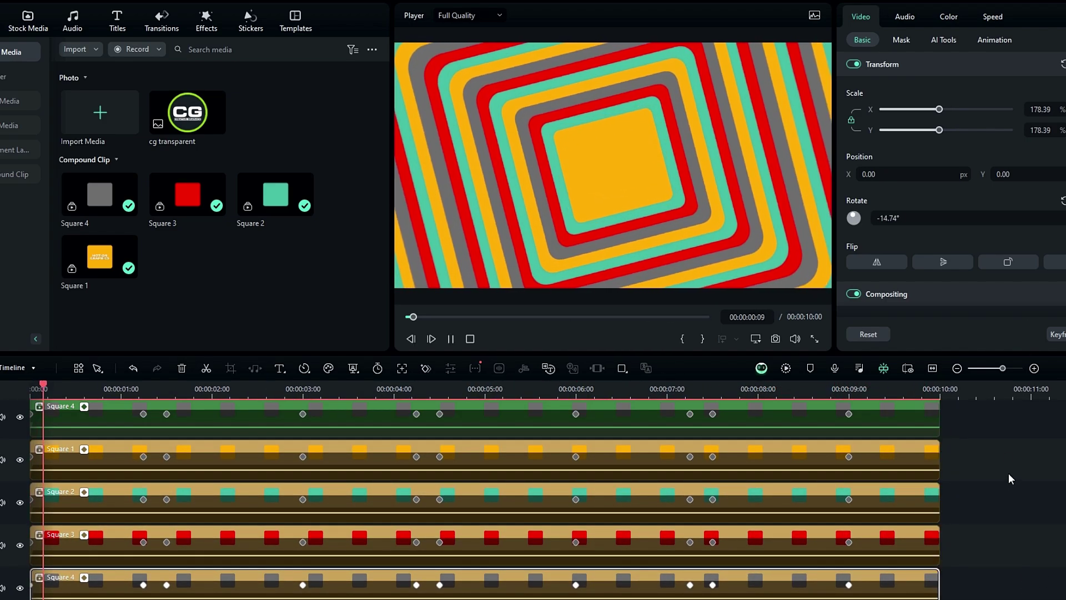
drag(1009, 444, 1023, 597)
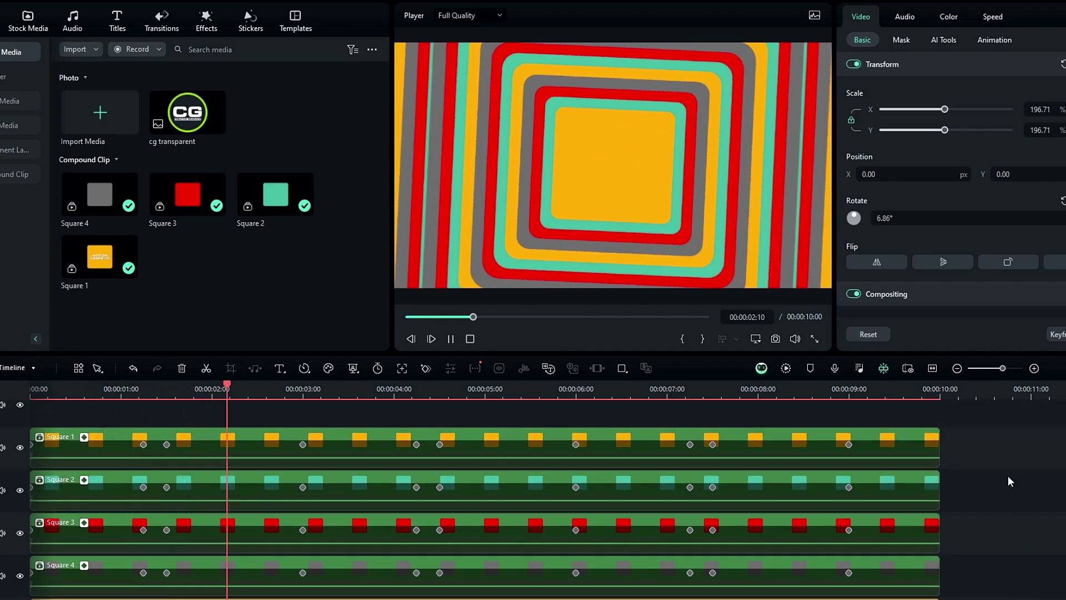
key(space)
key(space)
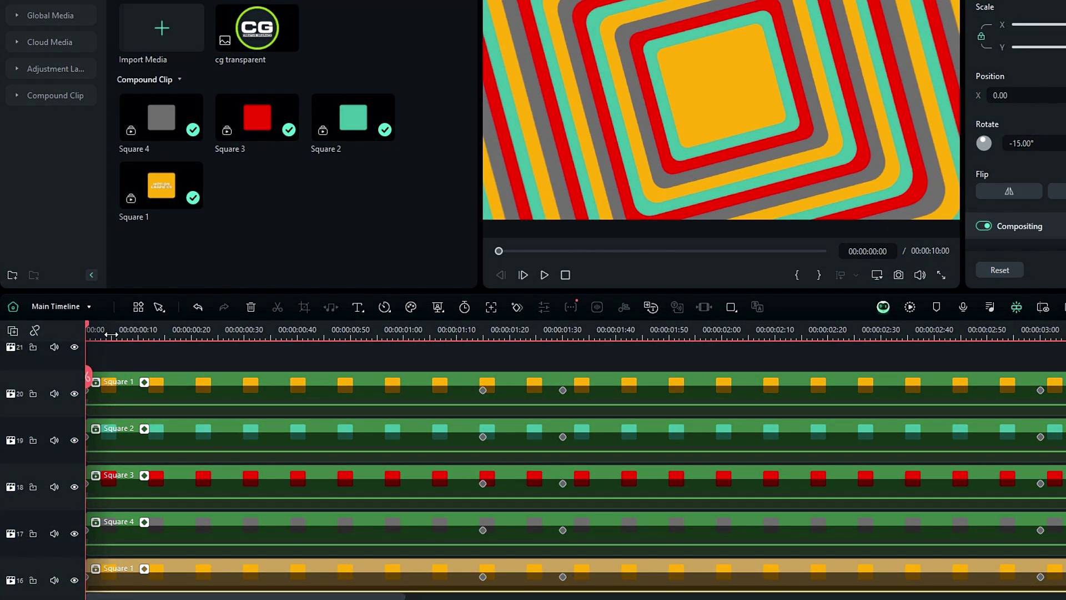
Stagger the clips on tracks 19 down to 15 by five frames each, starting them from 00:00:00:05 to 00:00:00:25.
drag(133, 431, 160, 429)
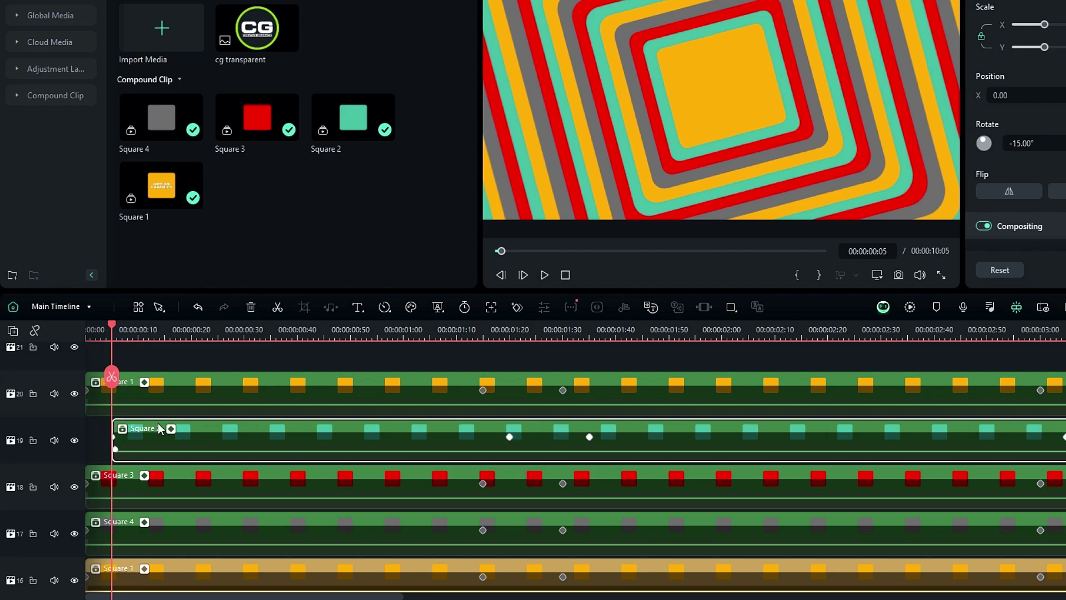
drag(161, 475, 257, 464)
scroll(221, 430, down, 2)
key(Right)
key(Right)
key(Right)
key(Right)
key(Right)
scroll(257, 428, down, 1)
key(Right)
key(Right)
key(Right)
key(Right)
key(Right)
drag(136, 463, 245, 451)
scroll(243, 389, down, 1)
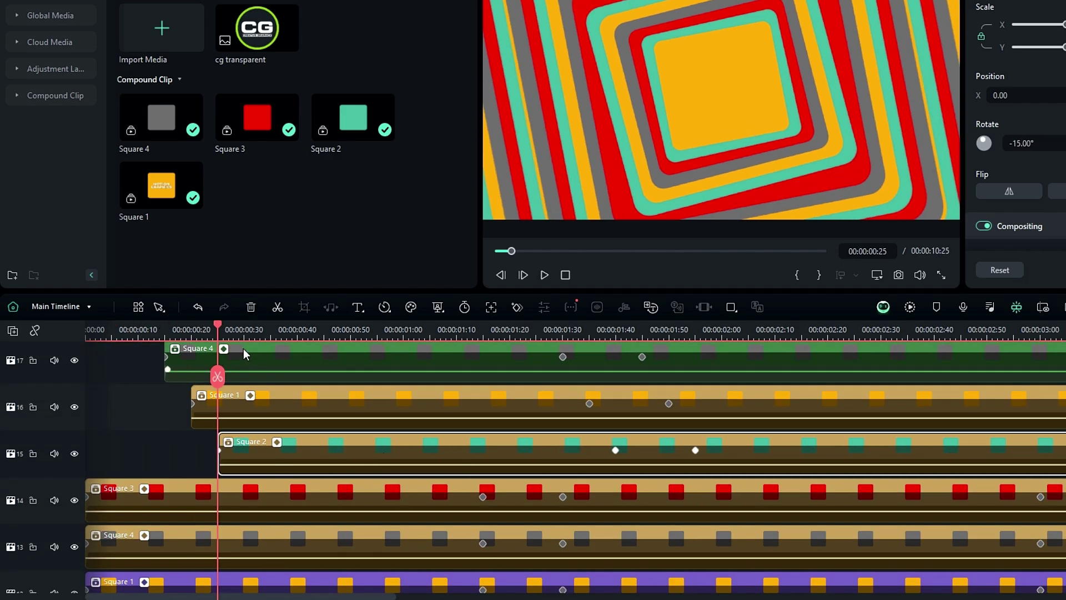
Continue the five-frame stagger on tracks 14 down to 6, ending with Square 3 starting at 00:00:01:10.
scroll(245, 389, down, 2)
drag(107, 376, 267, 376)
click(271, 332)
drag(111, 424, 297, 424)
drag(118, 471, 330, 472)
scroll(331, 422, down, 1)
drag(239, 451, 478, 451)
scroll(478, 439, down, 3)
drag(270, 435, 536, 435)
drag(267, 424, 596, 413)
drag(299, 442, 644, 442)
scroll(645, 443, down, 2)
drag(342, 428, 714, 428)
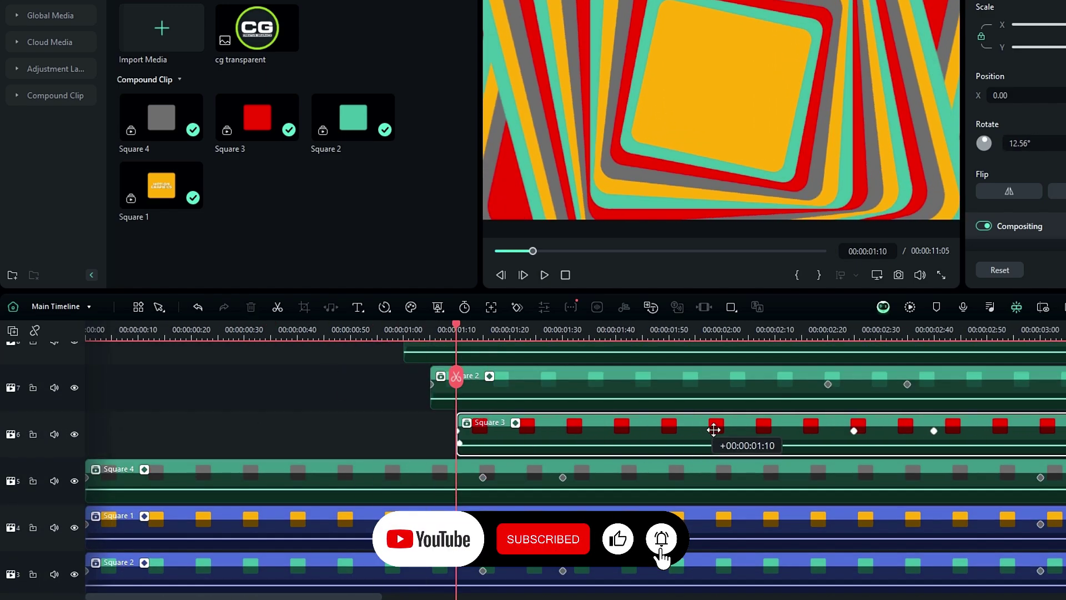
Offset the clips on the five lowest tracks in five-frame increments, ending with the last Square 4 at 00:00:01:35.
scroll(714, 428, down, 1)
drag(211, 431, 610, 431)
scroll(609, 431, down, 1)
drag(164, 433, 589, 433)
scroll(589, 389, down, 2)
drag(131, 393, 583, 393)
click(562, 336)
drag(675, 443, 1065, 443)
click(589, 336)
drag(454, 483, 959, 483)
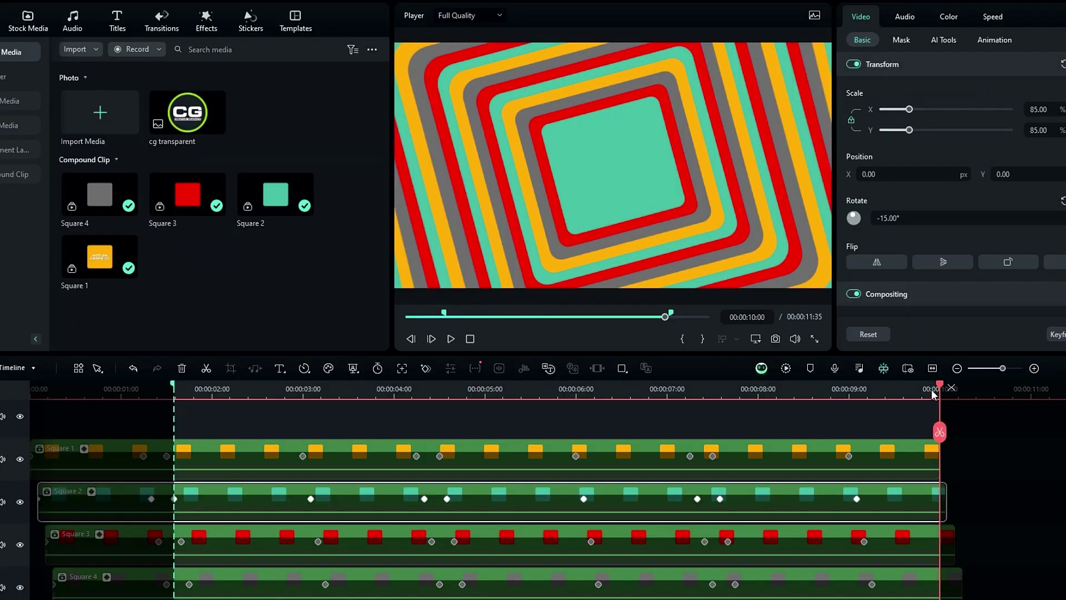
Play back the staggered square animation from near its beginning.
drag(938, 431, 135, 432)
key(space)
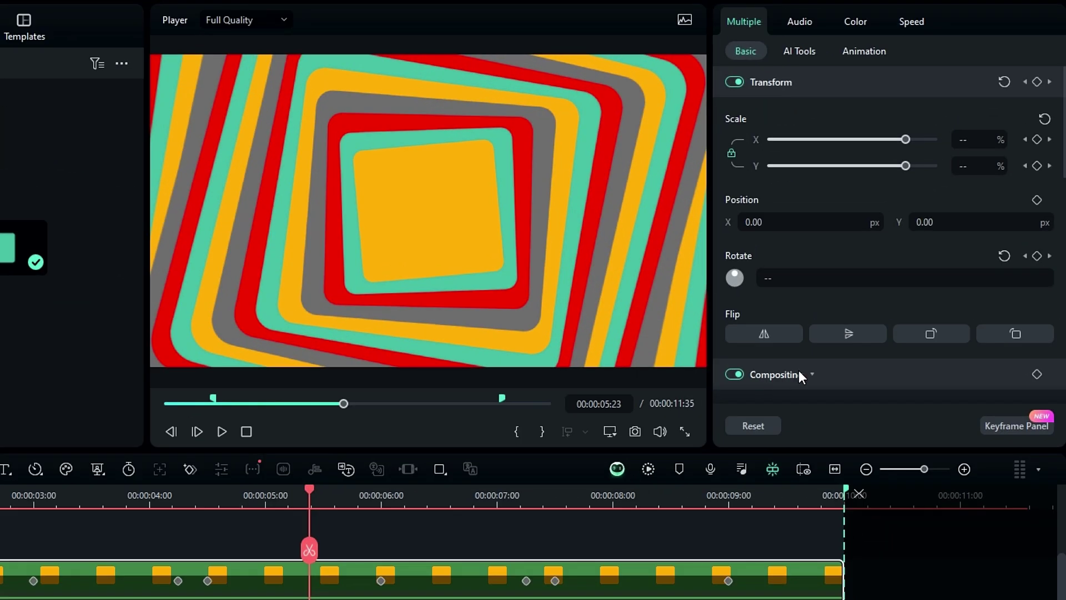
Enable Drop Shadow on all selected square clips and set the shadow colour to black.
scroll(883, 228, down, 5)
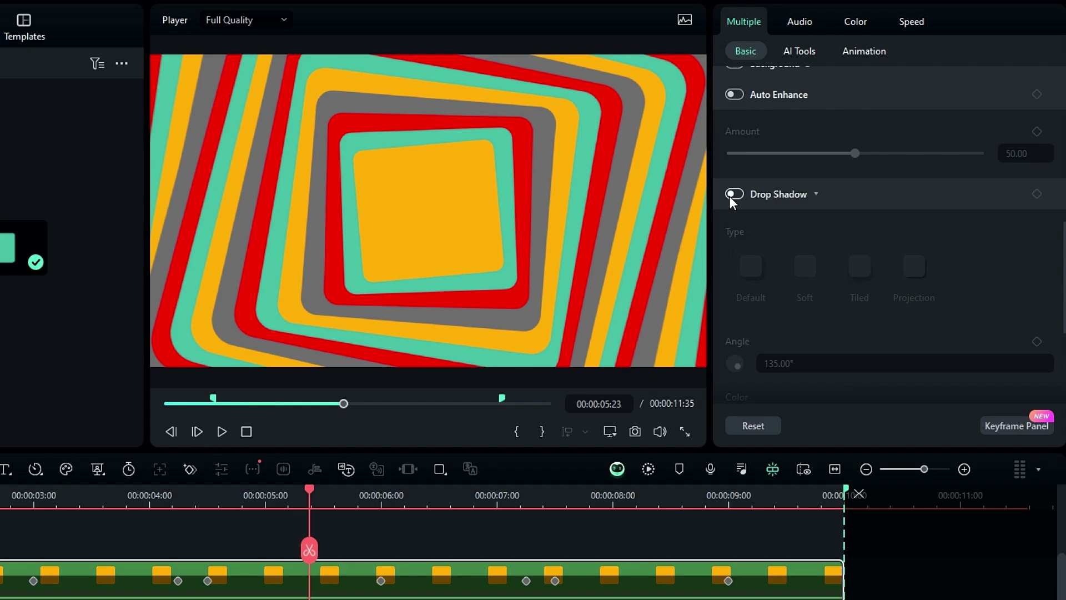
click(733, 194)
scroll(850, 222, down, 3)
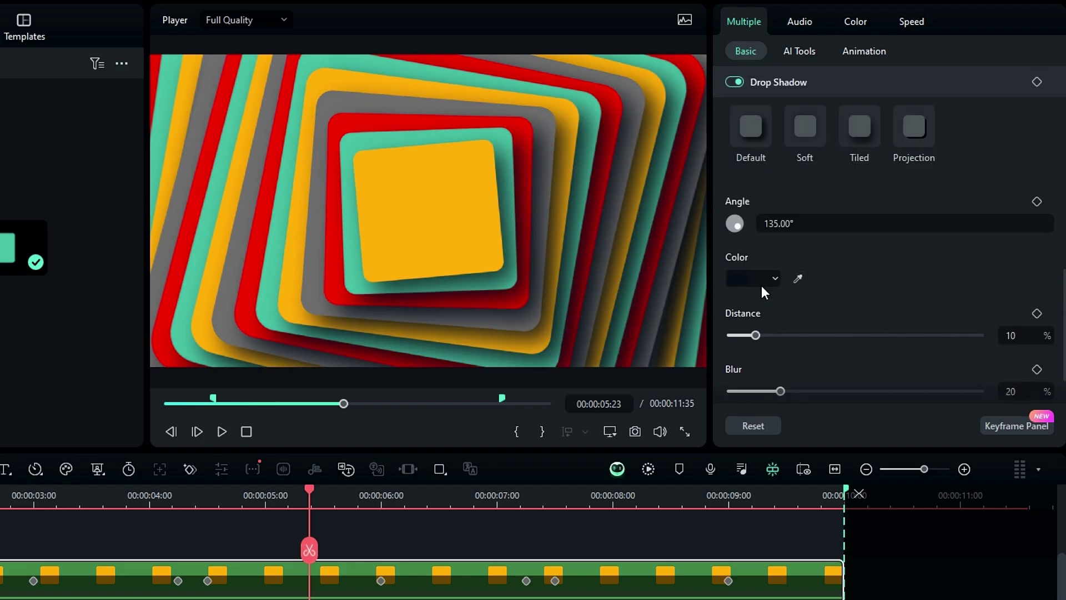
click(758, 281)
click(737, 380)
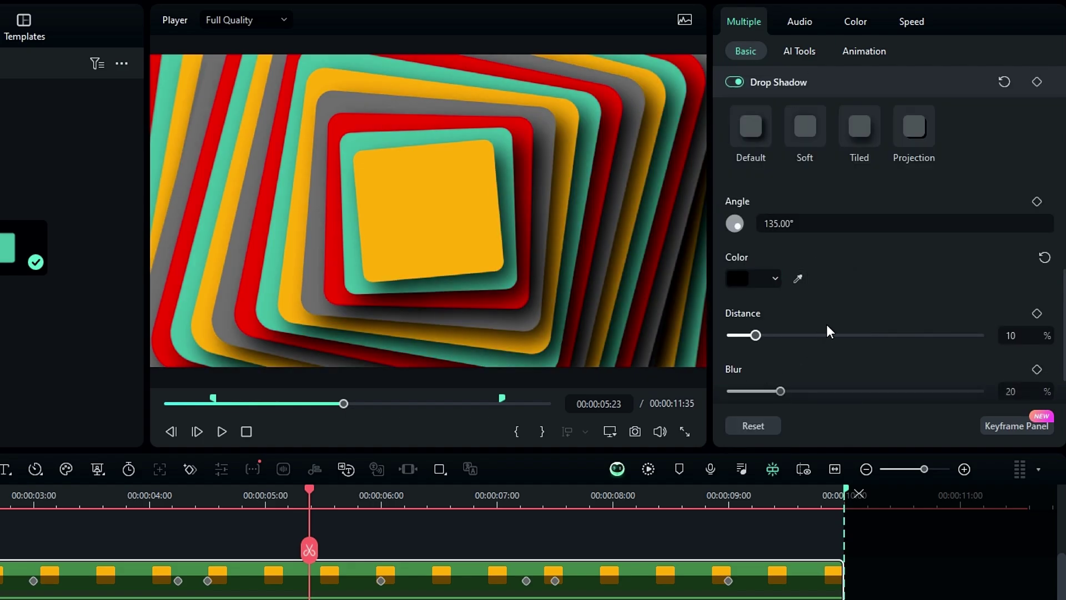
Set the drop shadow's distance to 3% and its blur to 10% for all squares.
scroll(830, 313, down, 1)
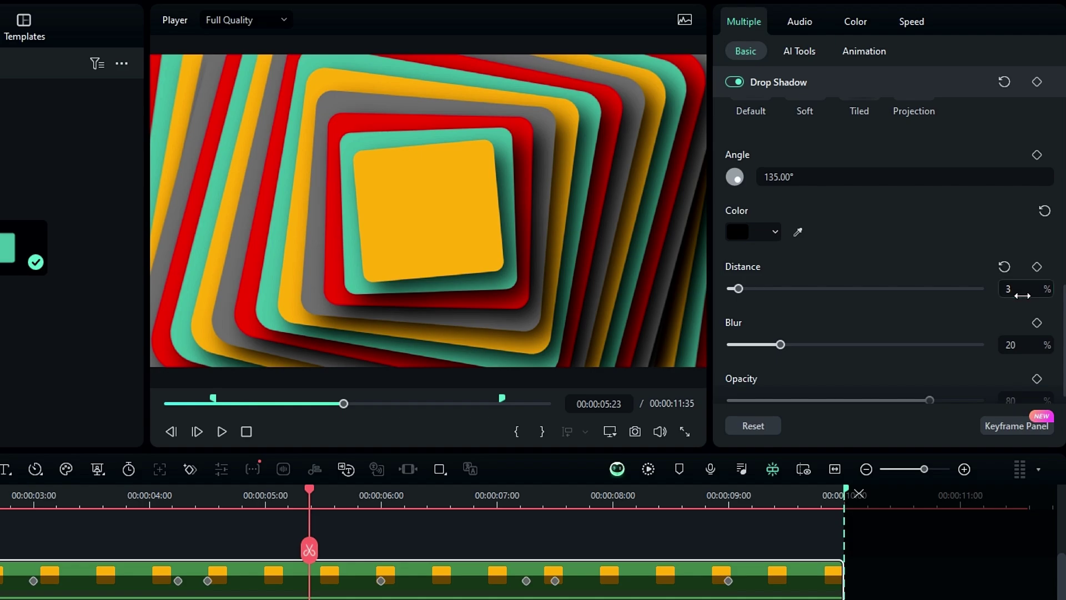
scroll(1021, 333, down, 1)
text(10)
key(Return)
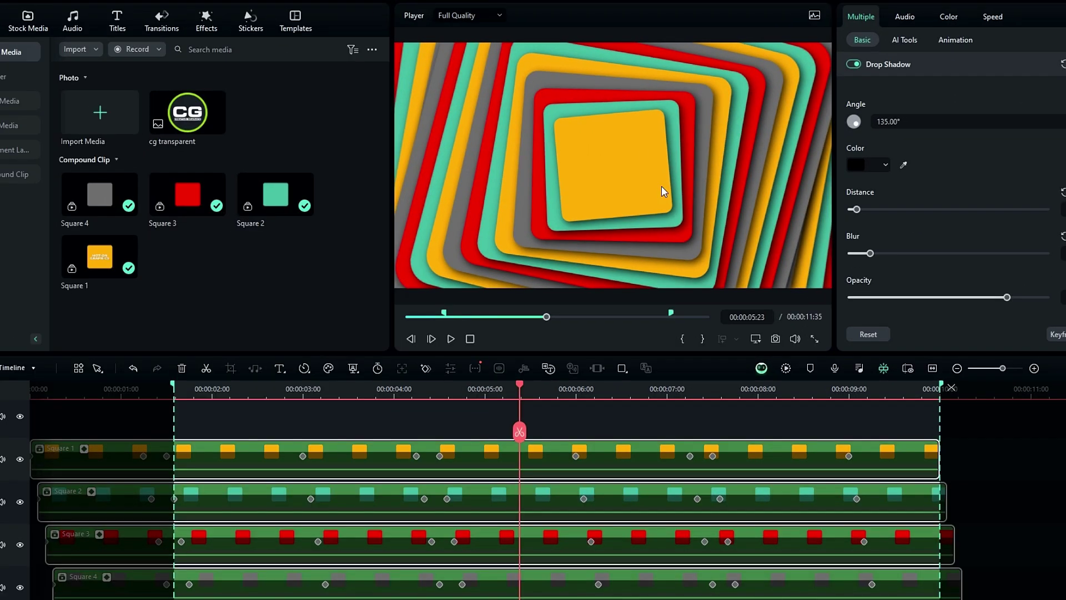
Add an adjustment layer above the top square track and extend it over the whole animation.
click(15, 150)
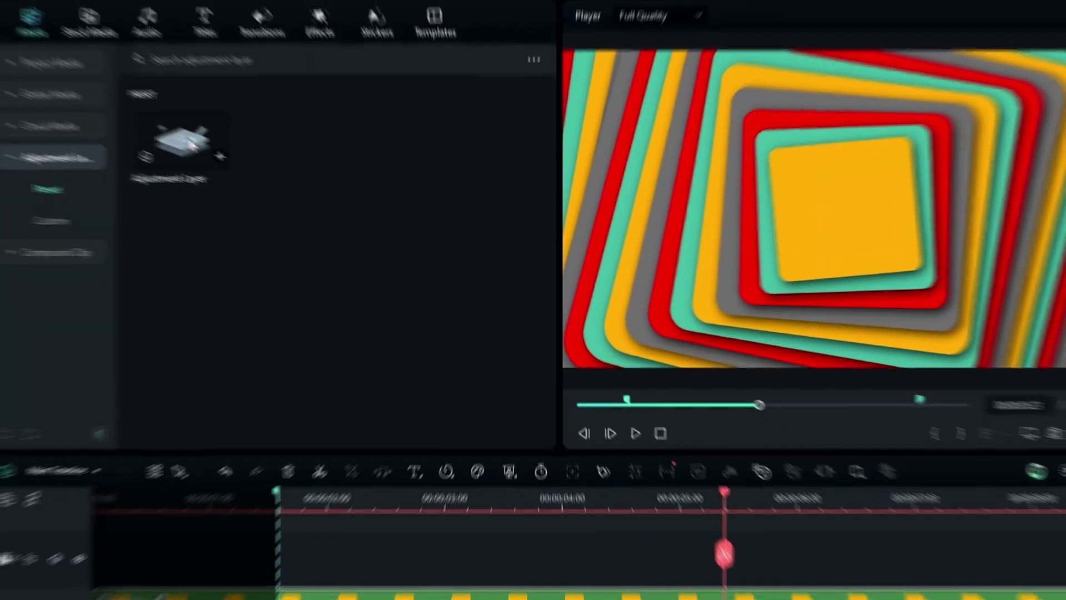
drag(99, 111, 6, 445)
drag(484, 441, 965, 442)
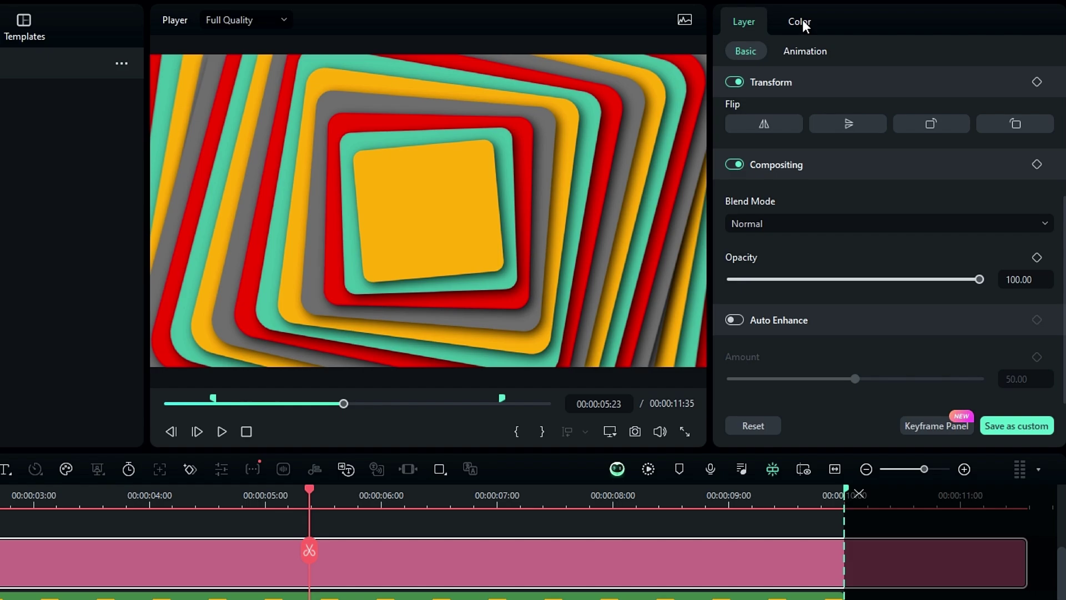
Give the adjustment layer a dark vignette with an amount of about -35 and slightly increased roundness.
click(801, 19)
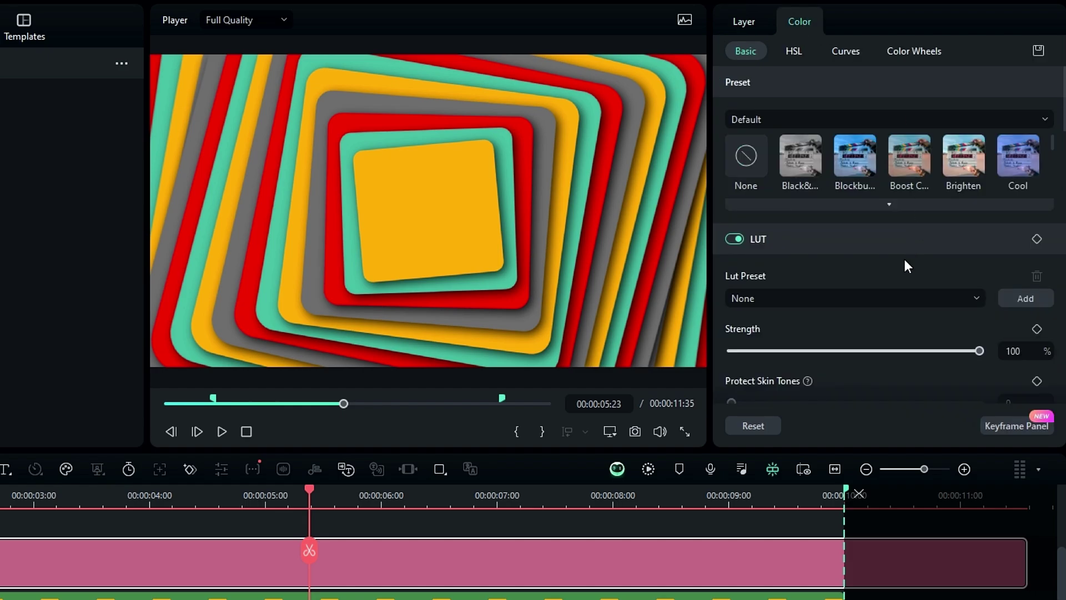
scroll(831, 327, down, 10)
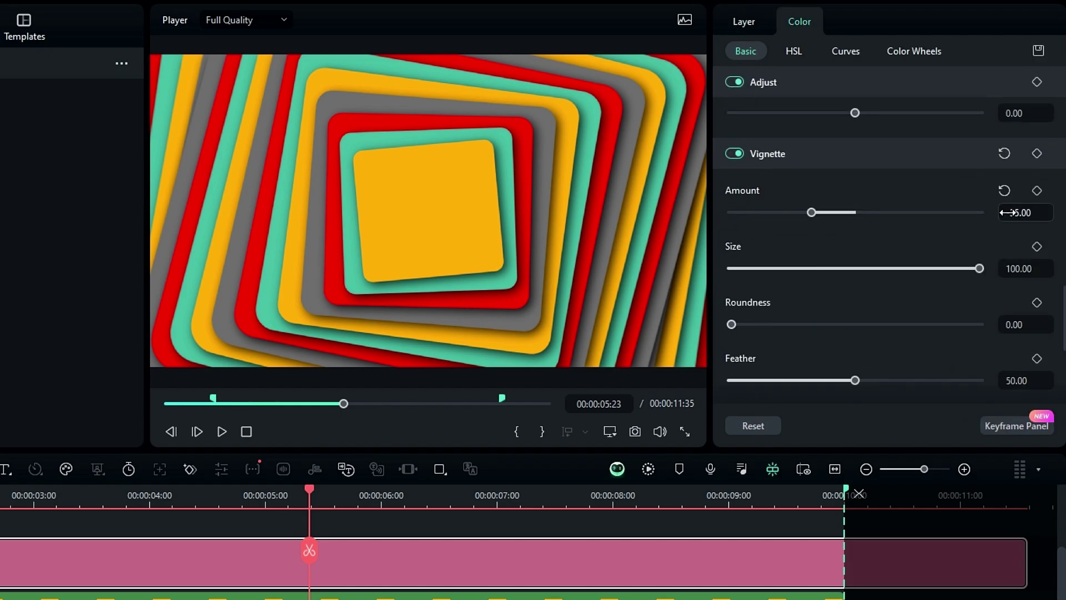
scroll(838, 276, down, 1)
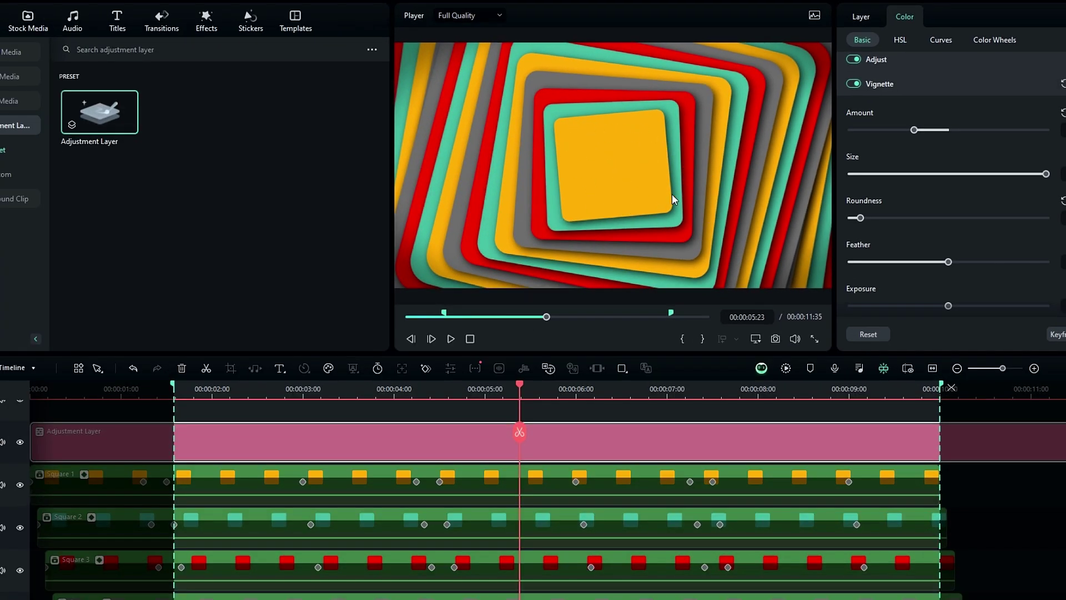
Open the topmost Square 1 compound clip and place a Default Title above its rectangle at the start.
scroll(477, 463, down, 1)
click(502, 468)
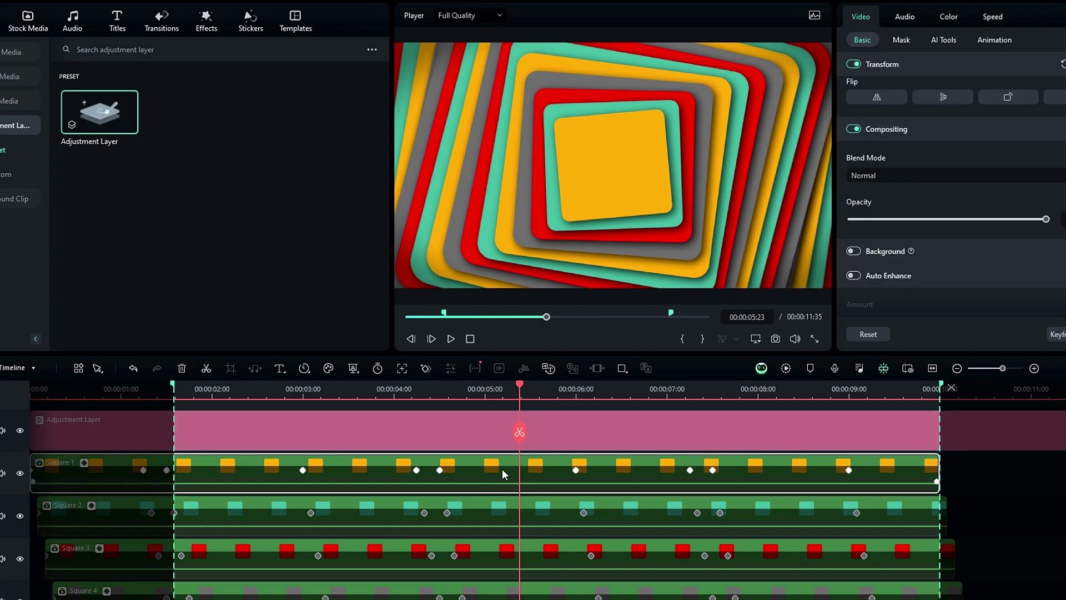
double_click(486, 471)
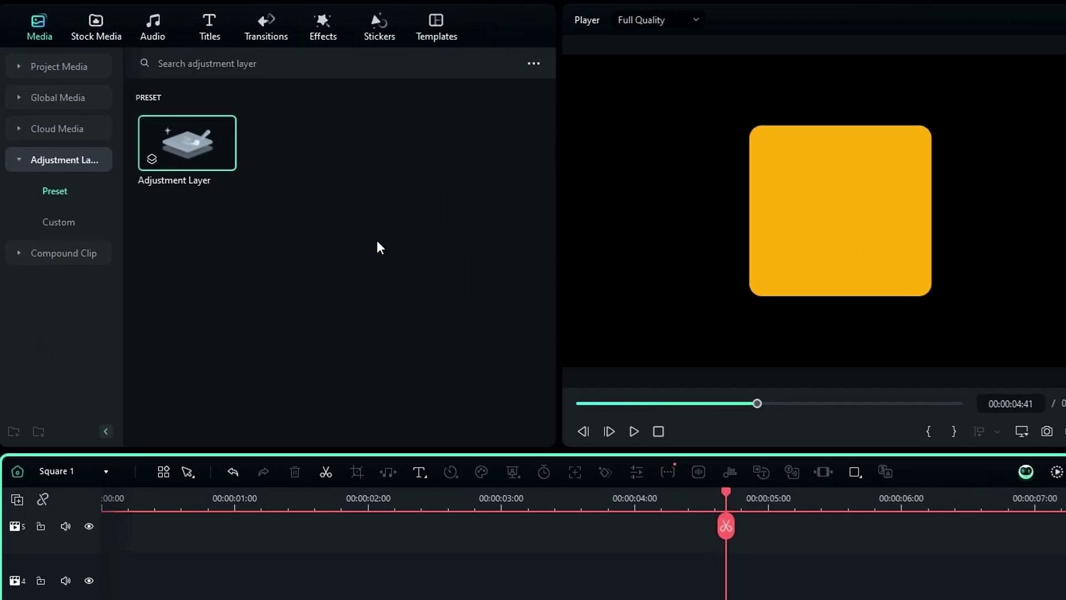
click(222, 27)
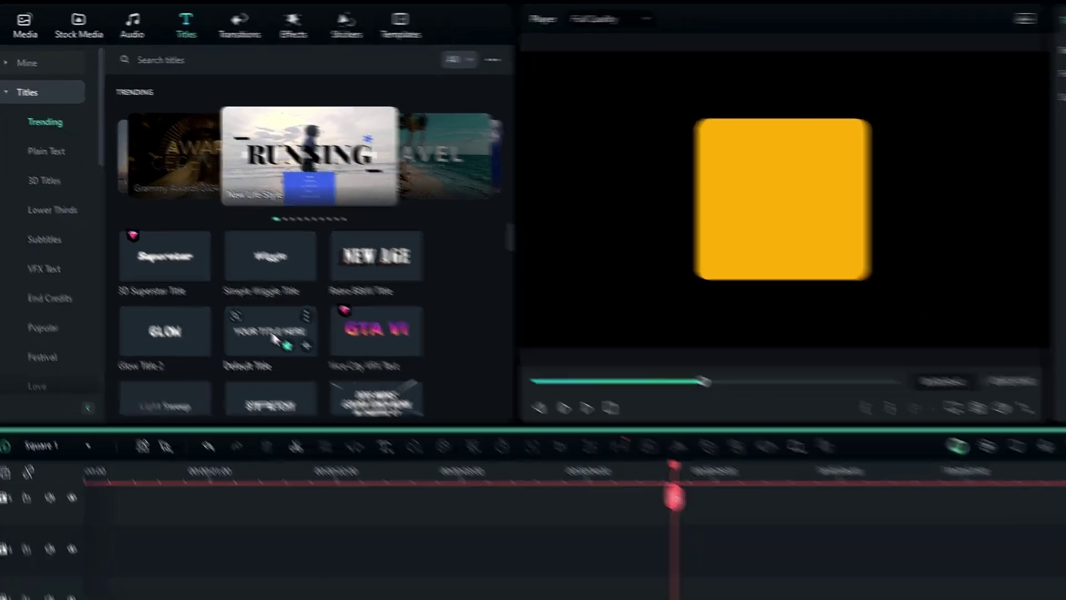
drag(274, 339, 36, 541)
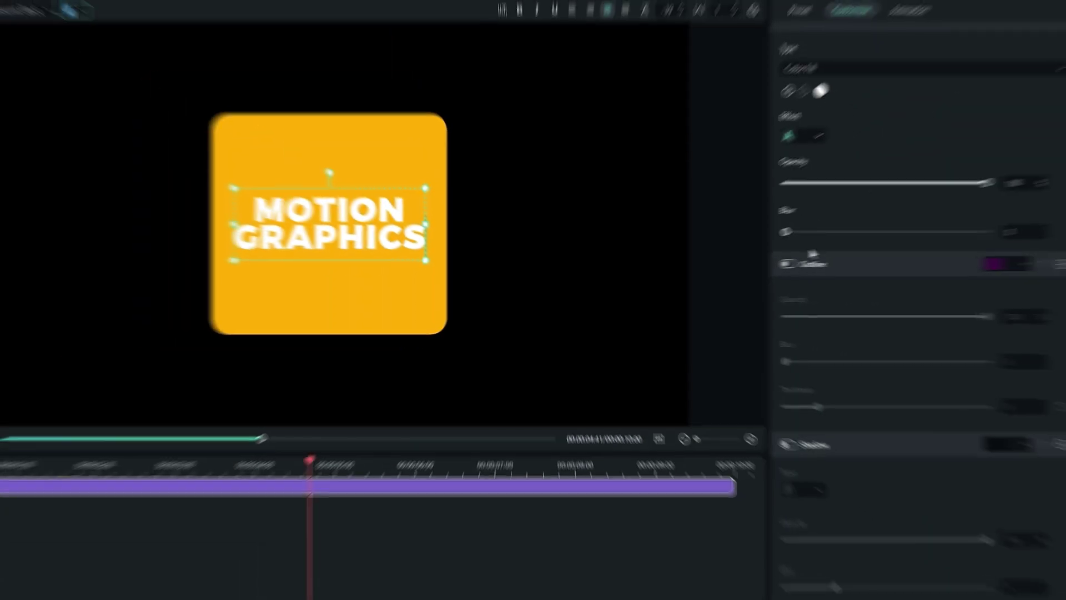
Give the MOTION GRAPHICS title a black outline with 25% opacity and a thickness of 1.
click(782, 264)
click(984, 264)
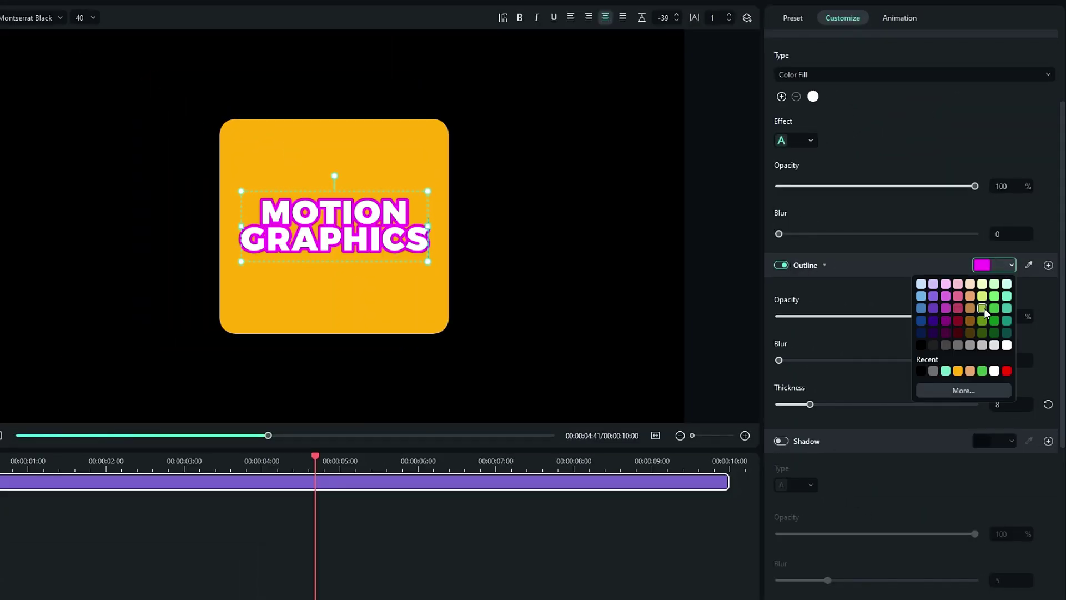
click(984, 308)
key(Return)
double_click(1009, 403)
text(1)
key(Return)
scroll(1009, 402, down, 3)
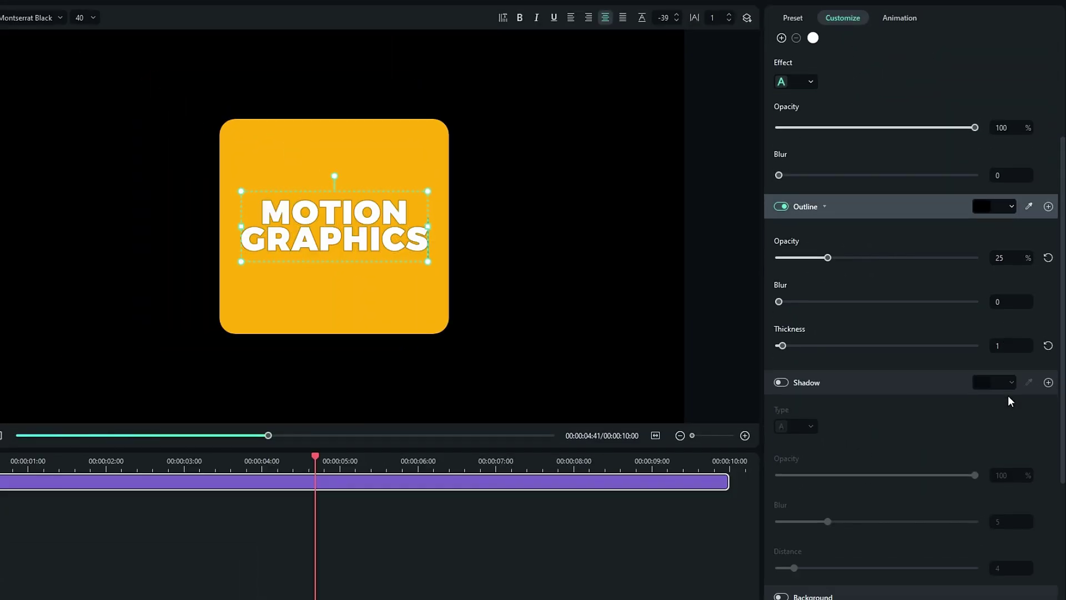
Add a black shadow with 60% opacity and reduced distance to the title and apply the text styling.
click(781, 352)
scroll(927, 352, down, 3)
double_click(1007, 357)
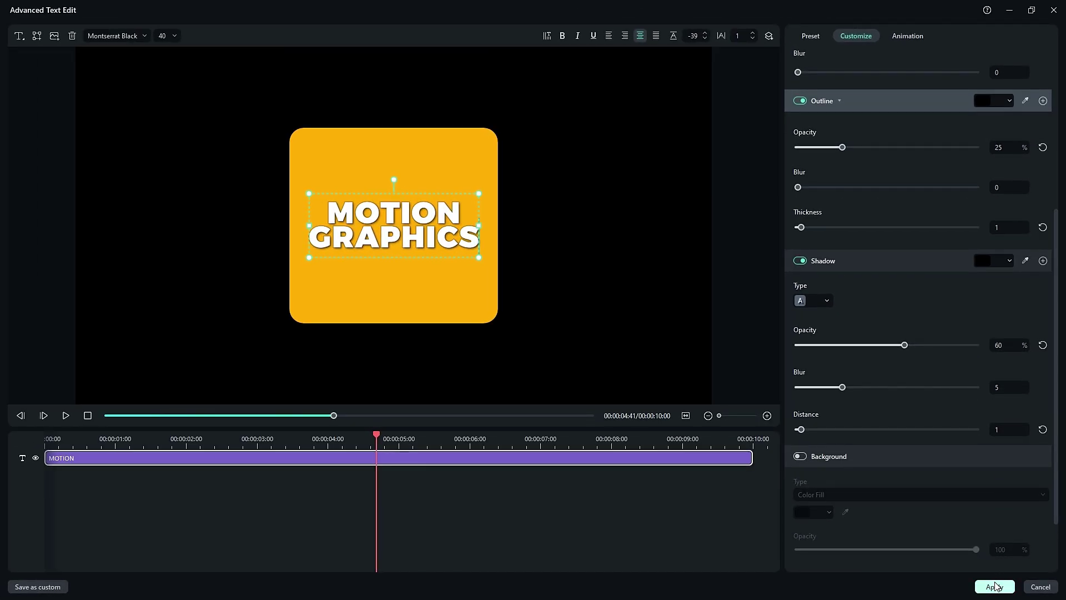
click(996, 586)
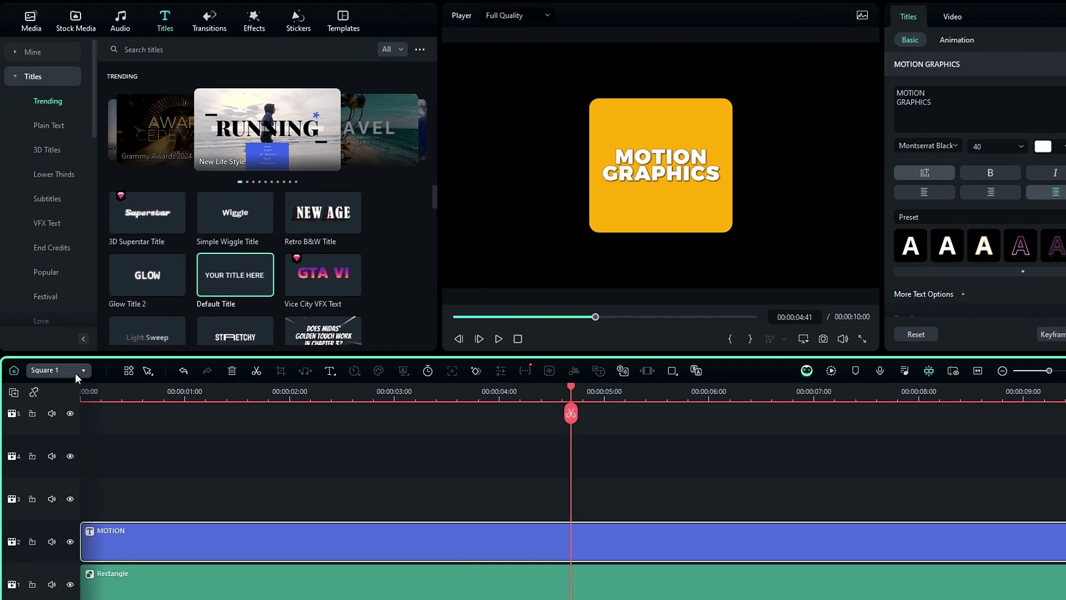
Return to the main timeline and play back the marked range with the title in place.
click(49, 371)
click(62, 395)
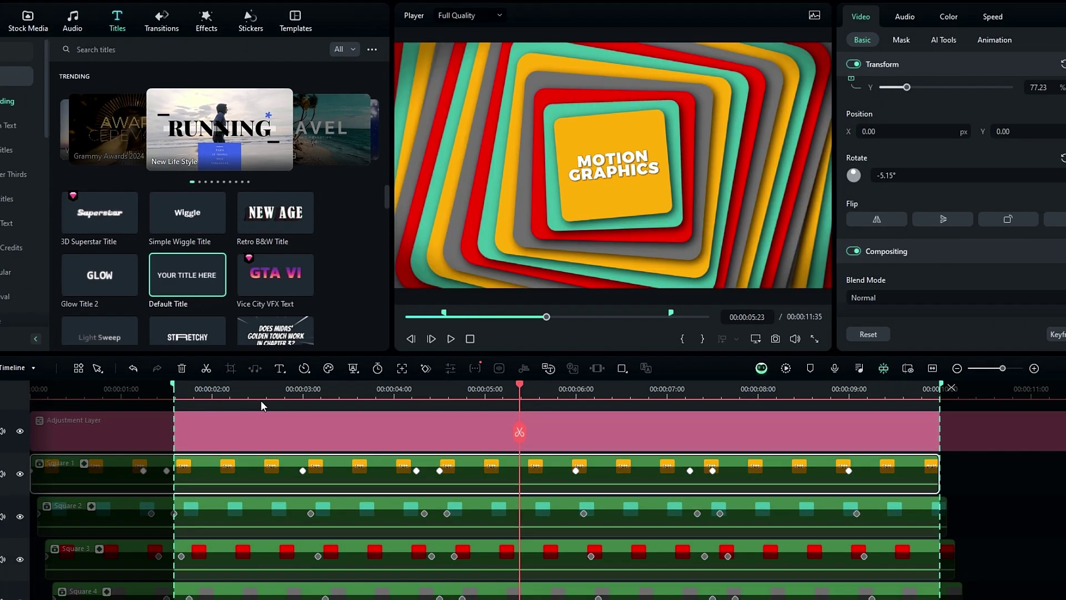
drag(229, 389, 179, 399)
key(space)
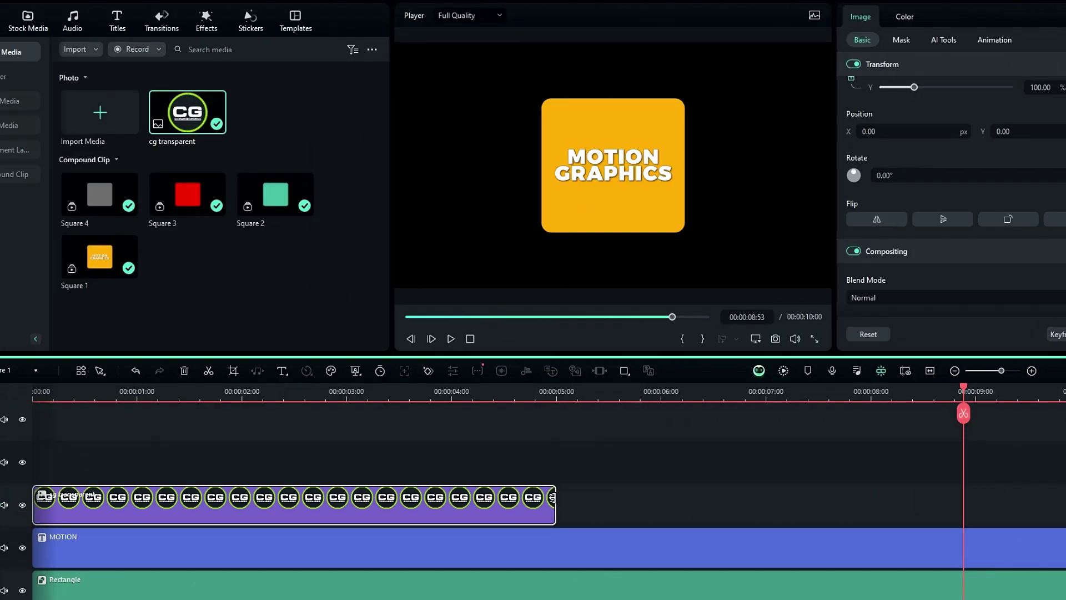
Extend the cg transparent logo clip above the title in Square 1 to the title clip's full length.
drag(555, 500, 1021, 499)
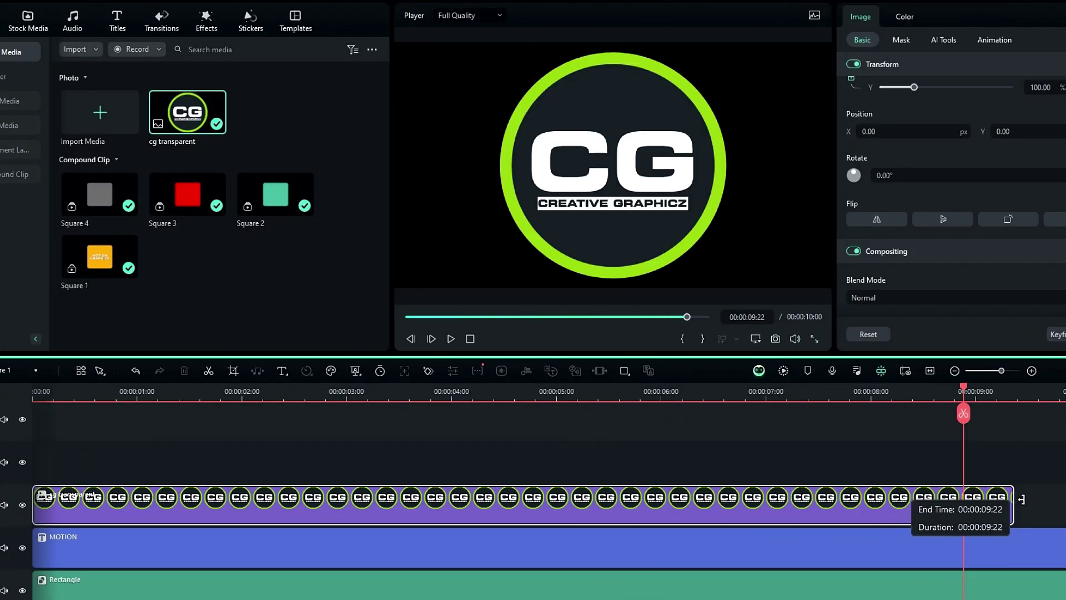
scroll(1028, 123, up, 1)
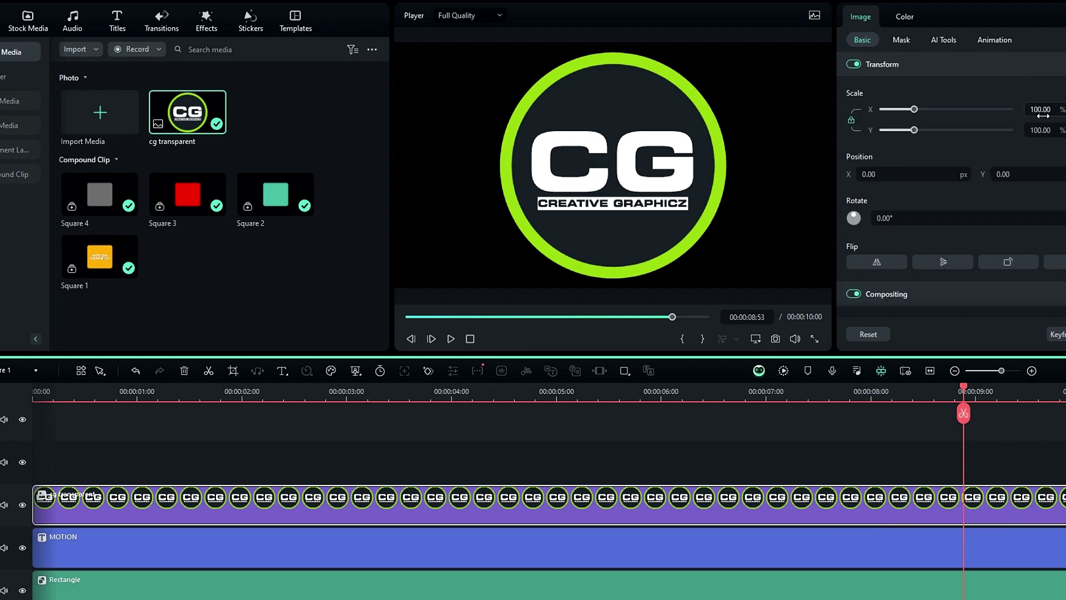